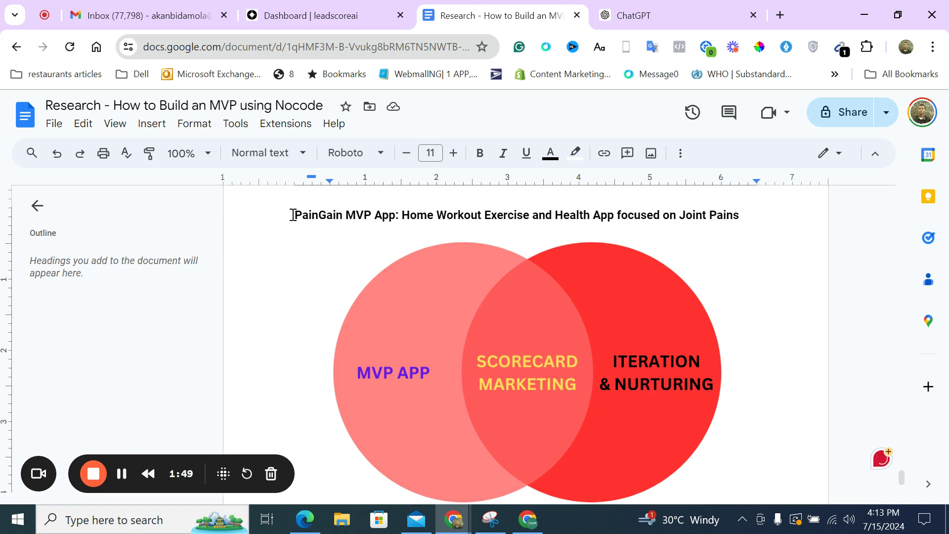
Highlight the PainGain MVP App heading, then select the first scorecard idea's text
drag(293, 216, 393, 216)
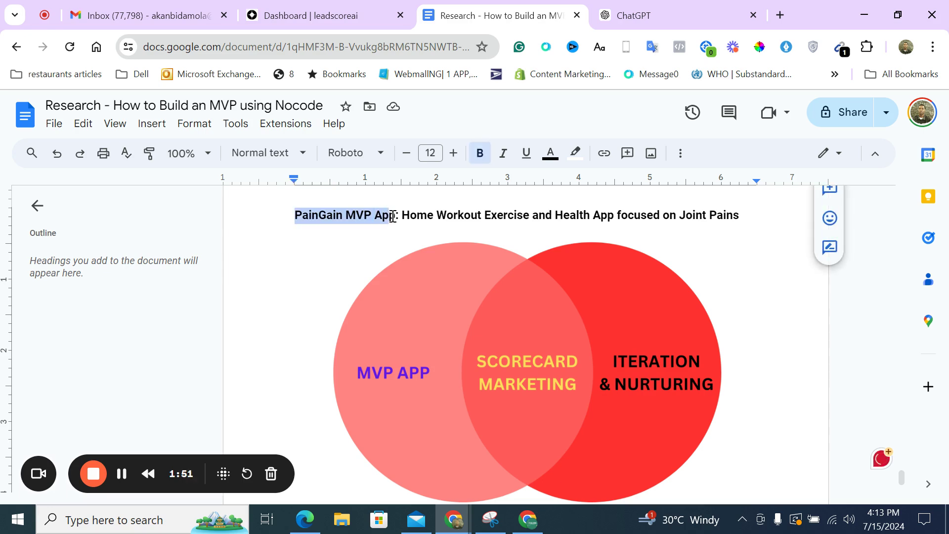
scroll(393, 217, down, 3)
scroll(393, 217, down, 3)
scroll(393, 216, down, 2)
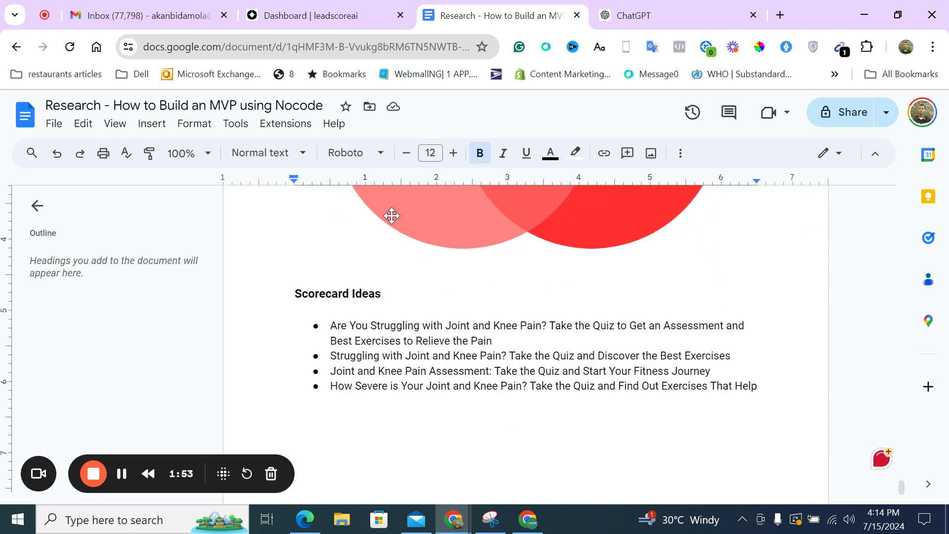
scroll(392, 217, down, 1)
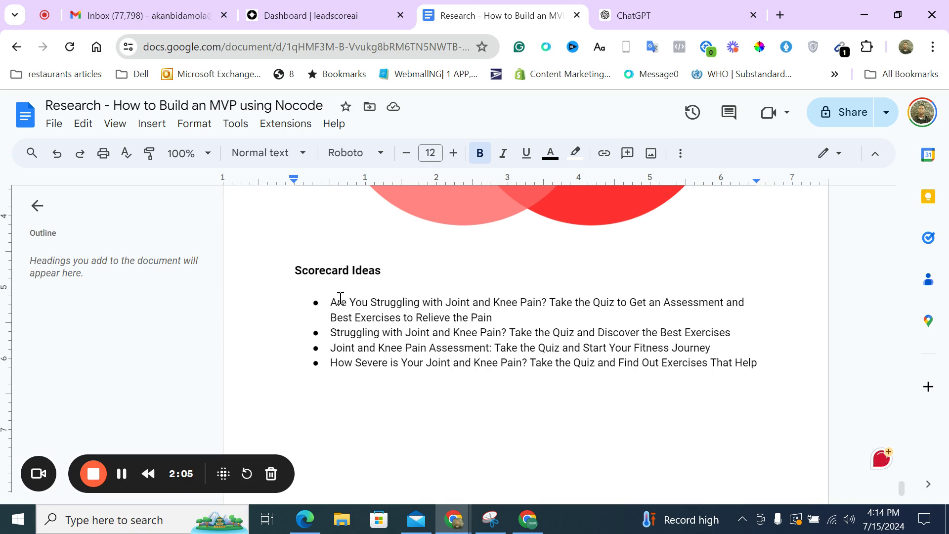
mouse_move(330, 304)
mouse_down()
mouse_move(556, 304)
mouse_move(569, 316)
mouse_up()
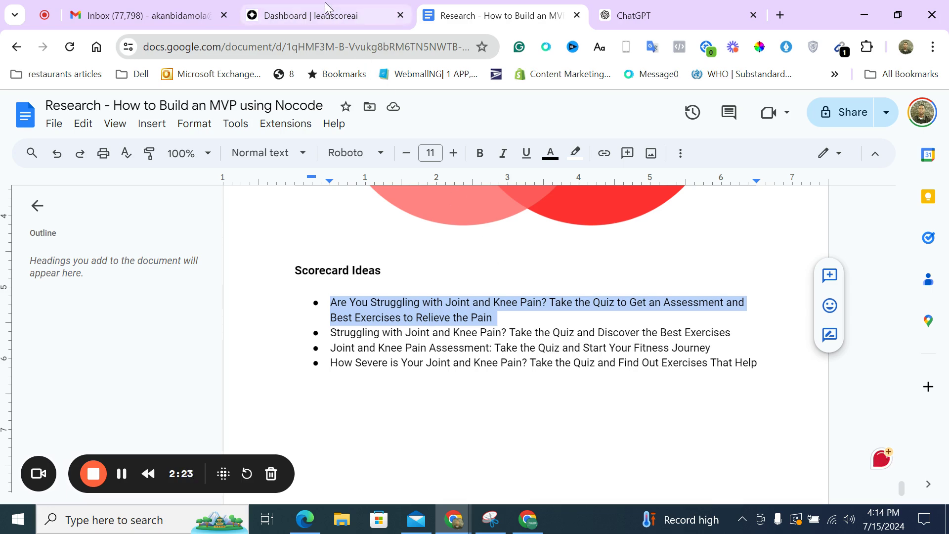
Start a new scorecard, then select 'Are You Struggling with Joint and Knee Pain?' in the notes
click(324, 15)
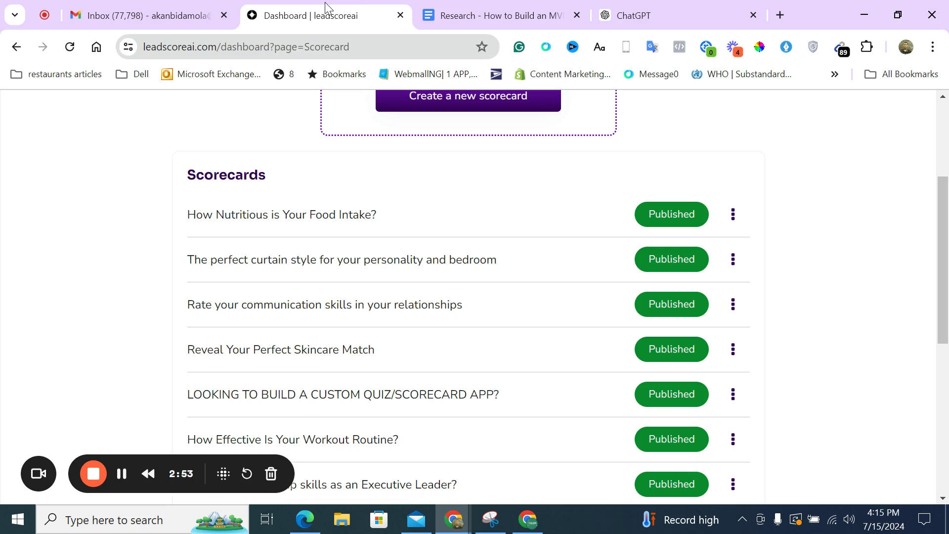
scroll(360, 122, up, 3)
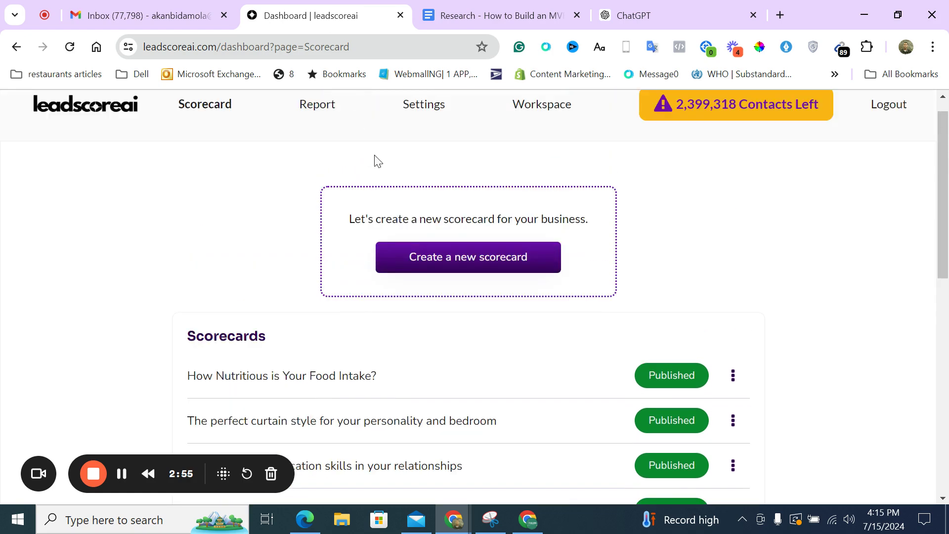
click(434, 256)
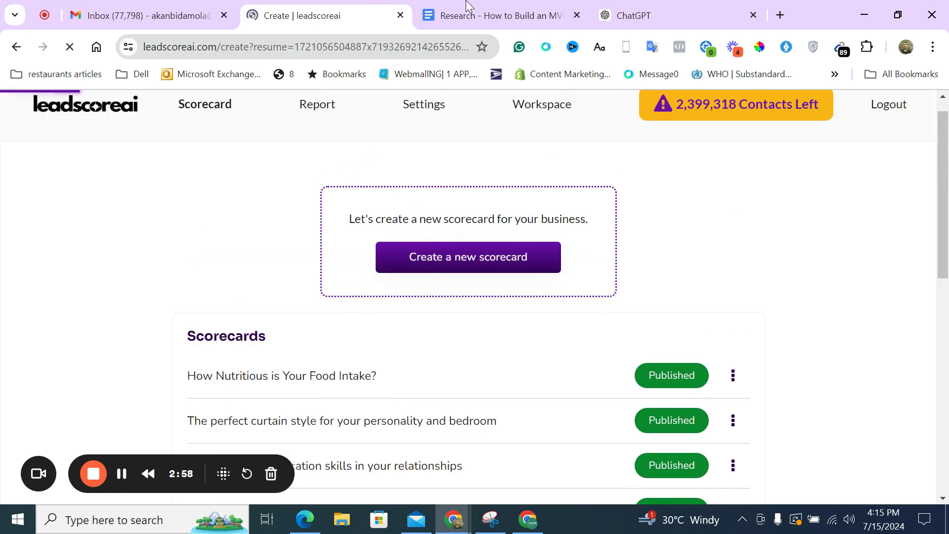
click(490, 15)
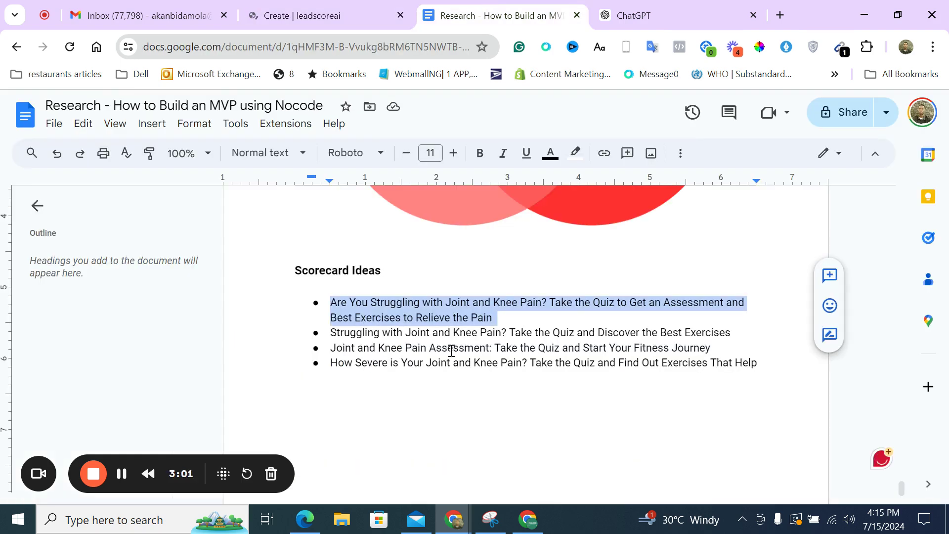
click(521, 304)
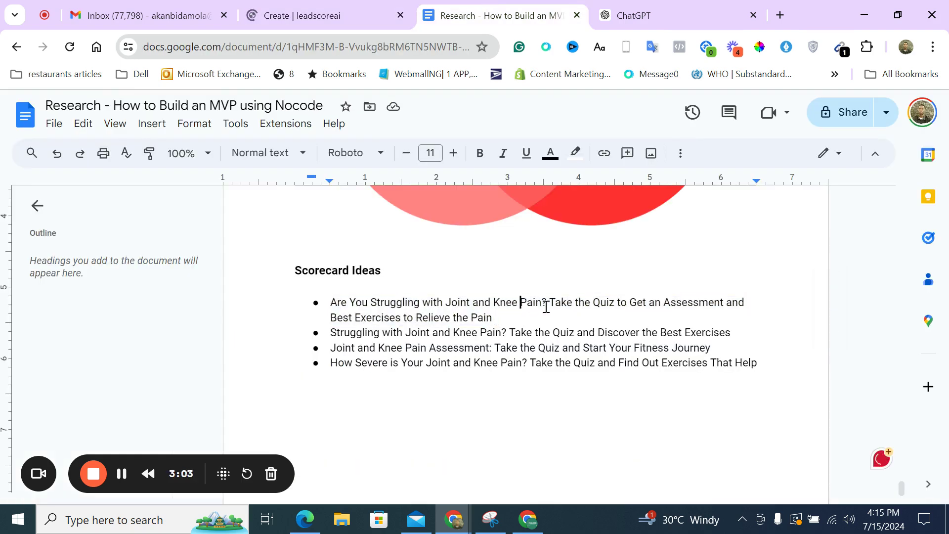
drag(547, 304, 335, 304)
key(ctrl+c)
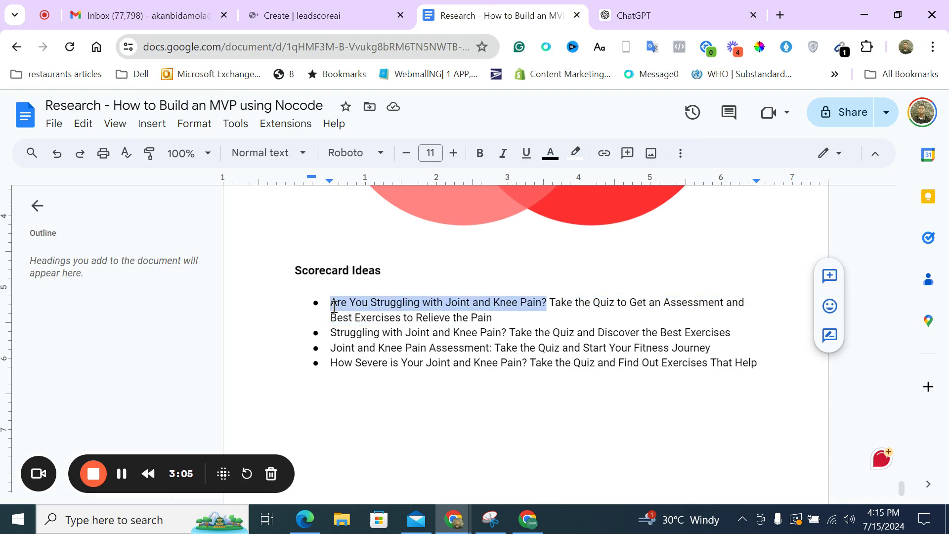
scroll(400, 311, up, 3)
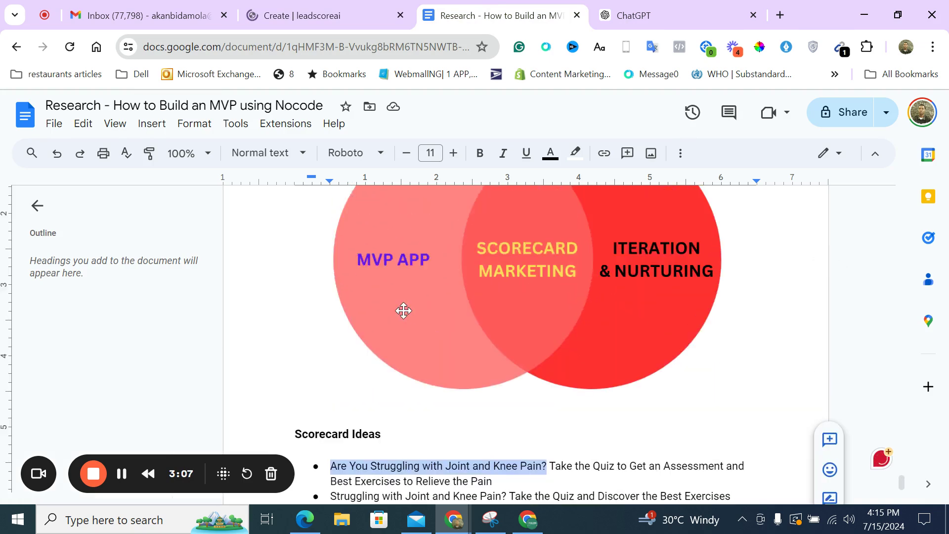
scroll(401, 312, up, 3)
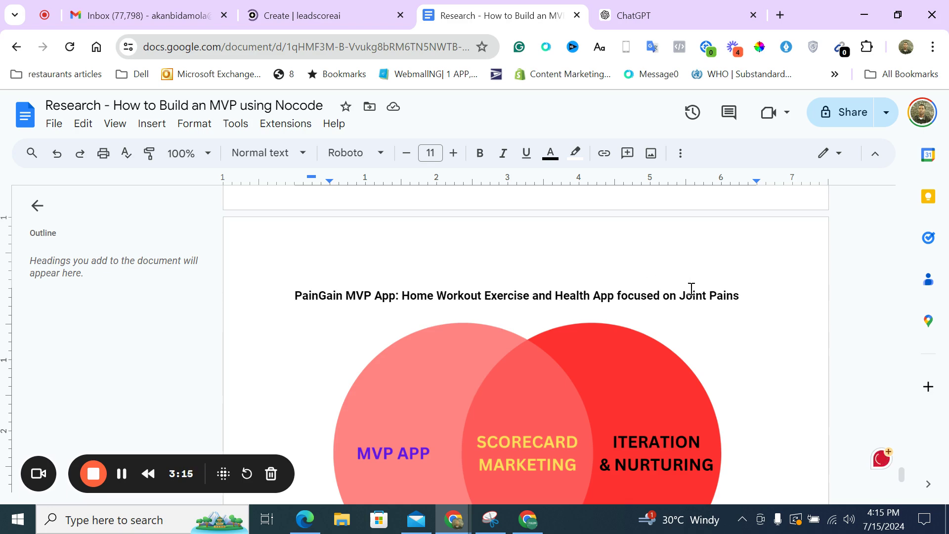
scroll(691, 289, down, 5)
scroll(691, 290, down, 2)
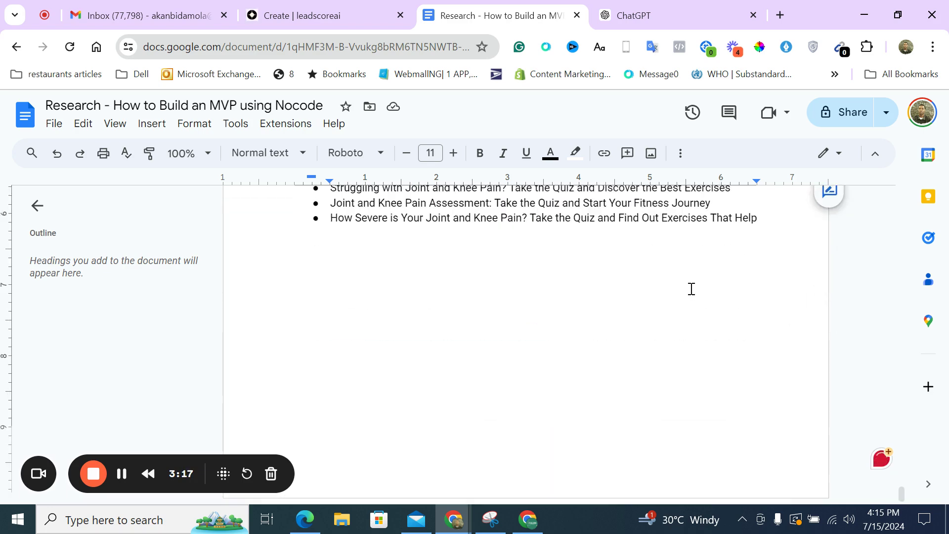
scroll(691, 289, up, 2)
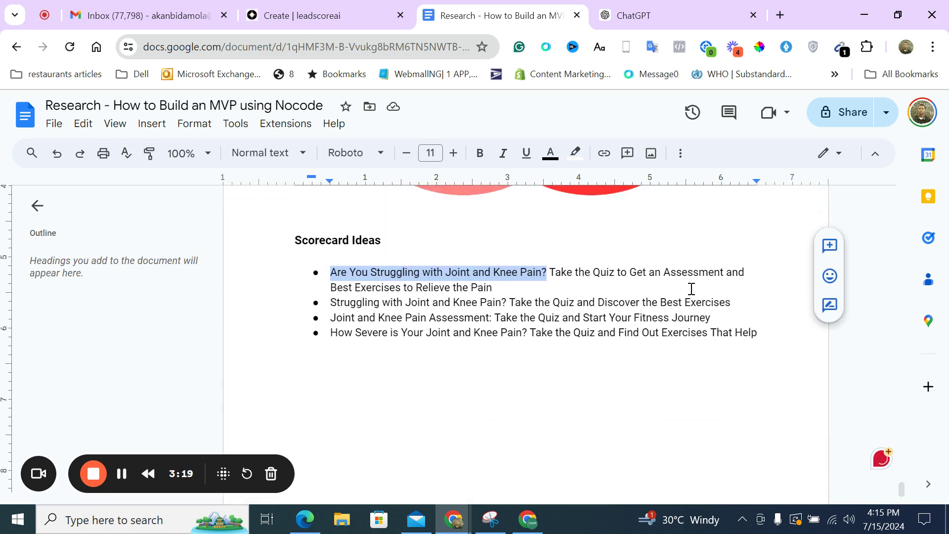
Paste the joint and knee pain question as the scorecard's Title and Display Name
click(369, 6)
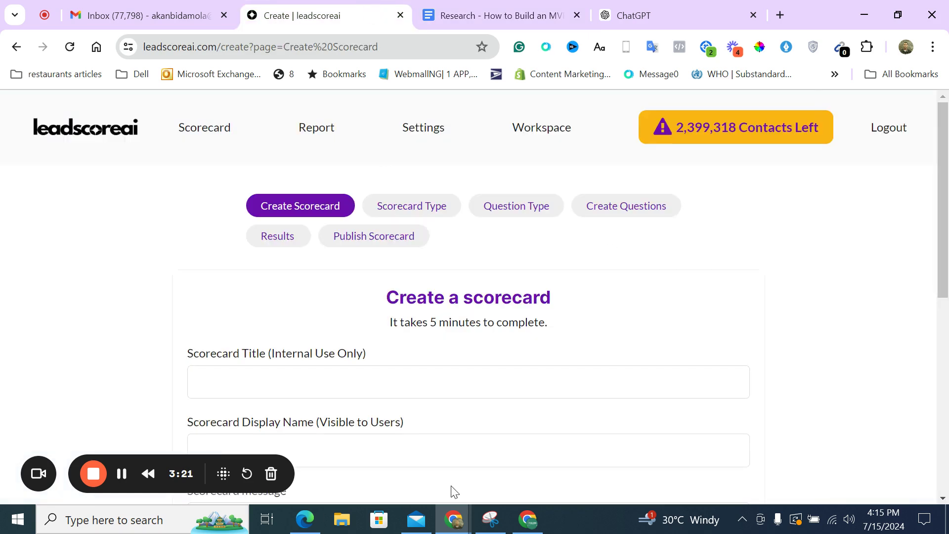
click(490, 381)
key(ctrl+v)
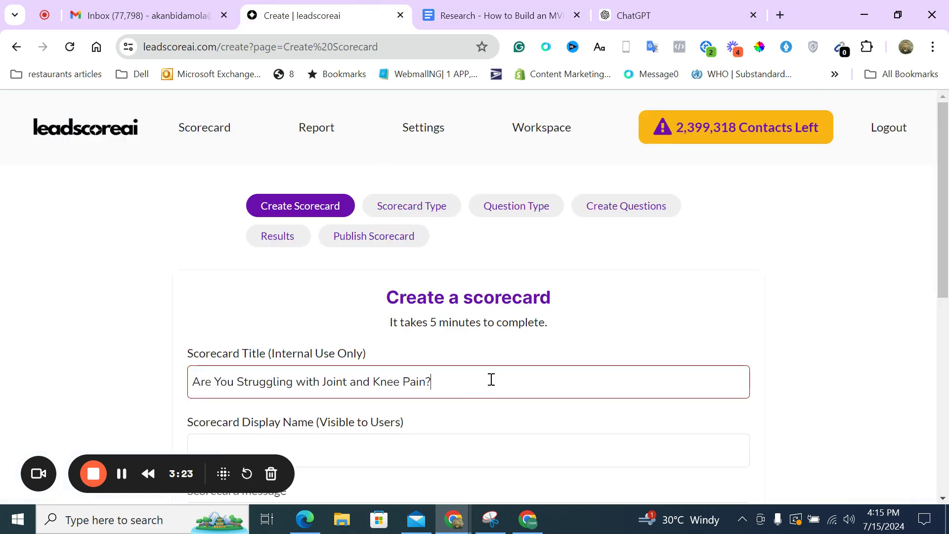
click(483, 452)
key(ctrl+v)
scroll(483, 452, down, 3)
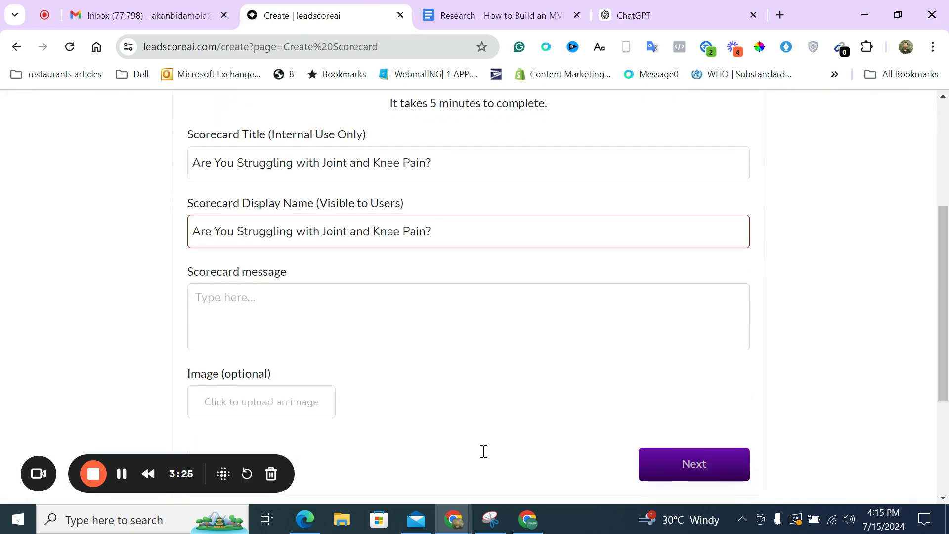
Copy the rest of the first idea from the notes into the Scorecard message
click(345, 316)
click(501, 15)
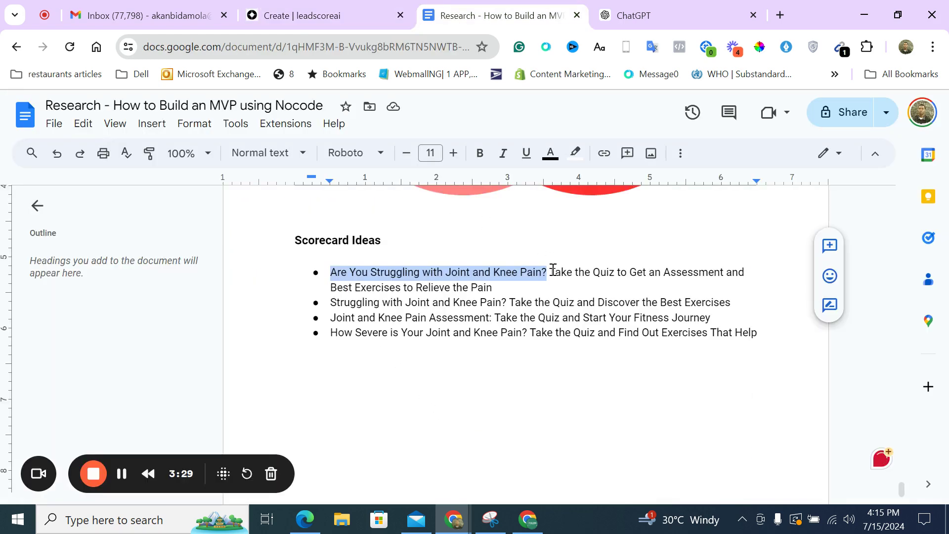
drag(551, 273, 492, 288)
key(ctrl+c)
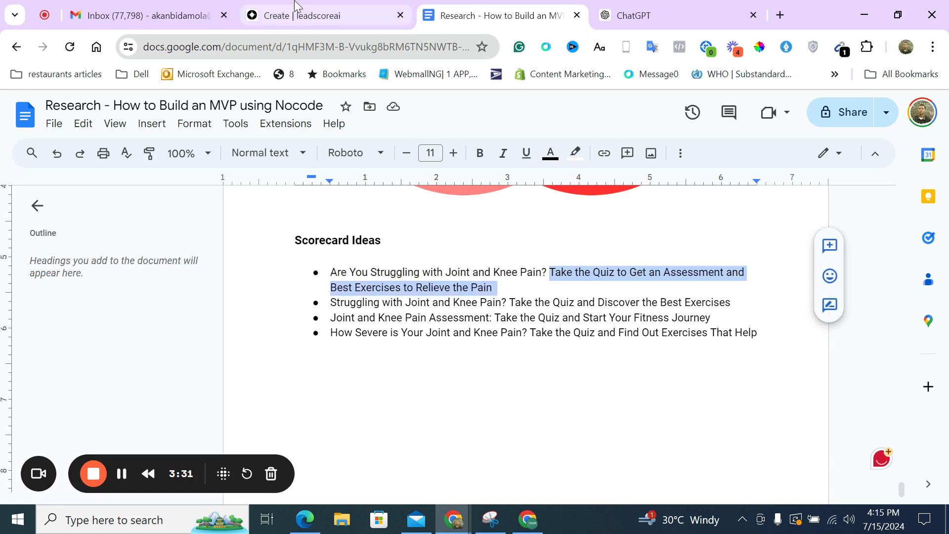
click(297, 15)
click(292, 337)
key(ctrl+v)
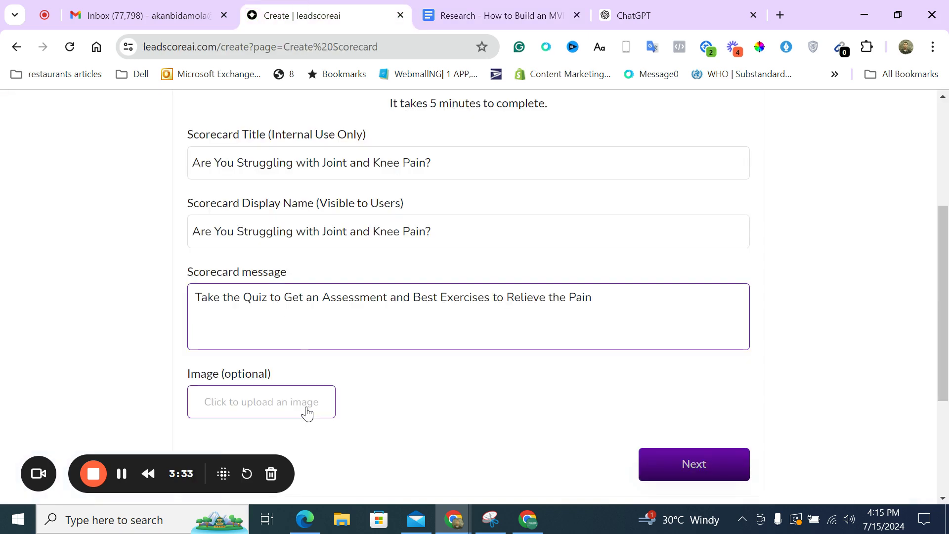
Upload the dumbbell workout photo as the scorecard image
click(307, 406)
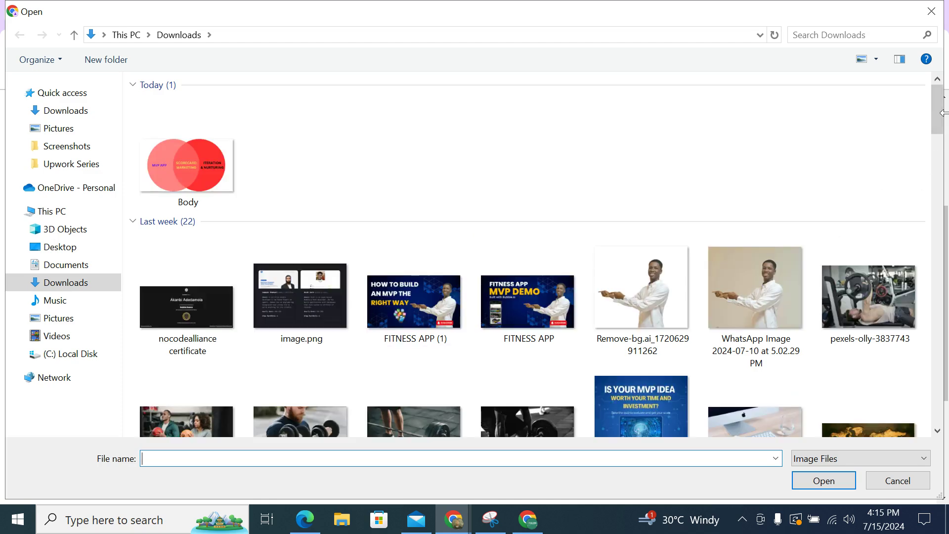
drag(939, 111, 939, 144)
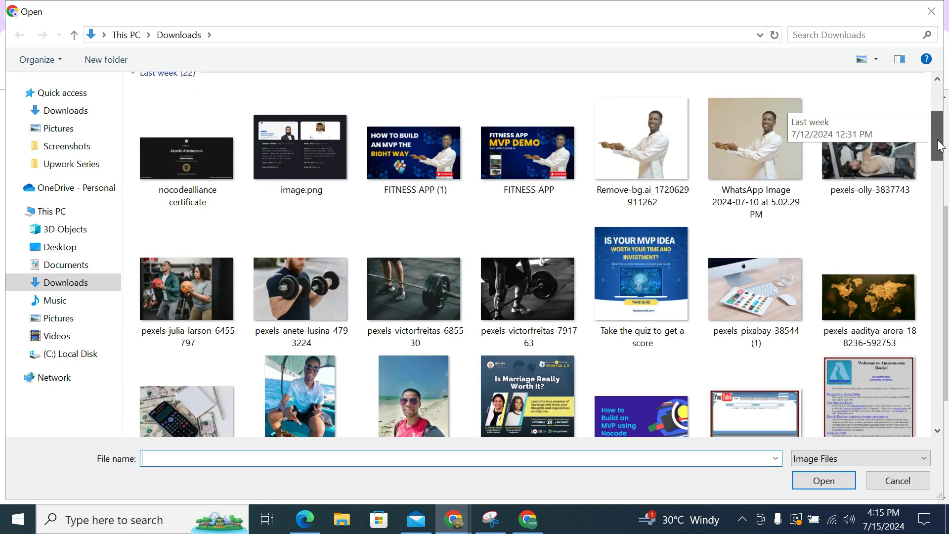
click(274, 301)
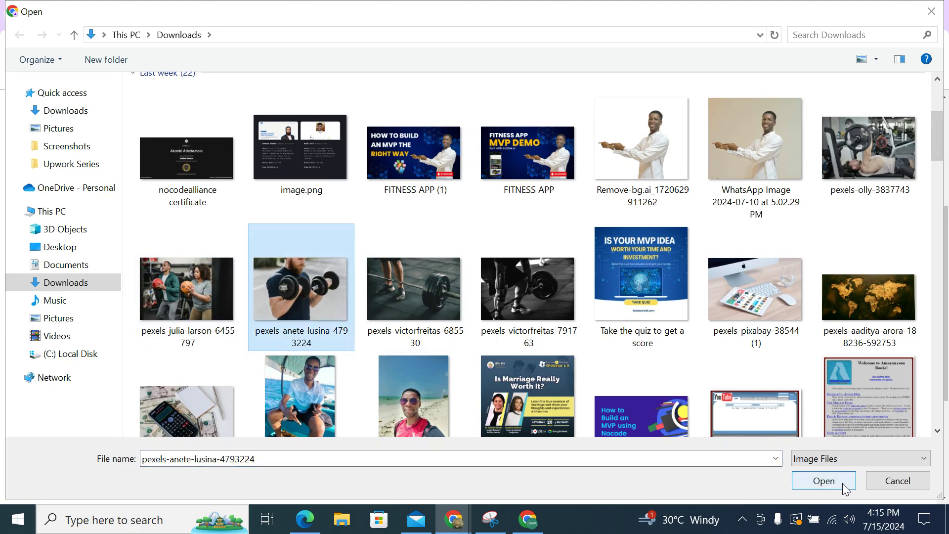
click(823, 481)
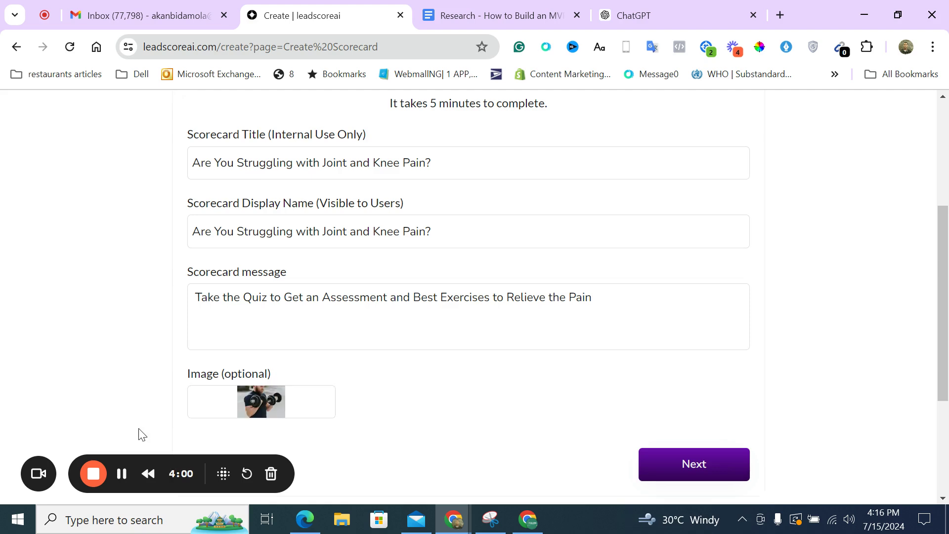
Choose building the scorecard with AI from text and undo a wrong paste in Industry Insight
click(733, 463)
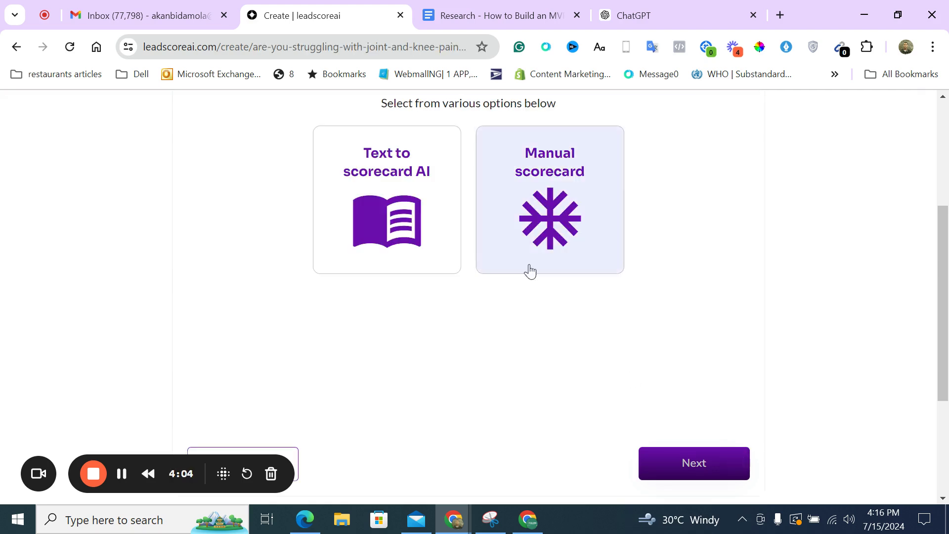
click(430, 214)
click(416, 358)
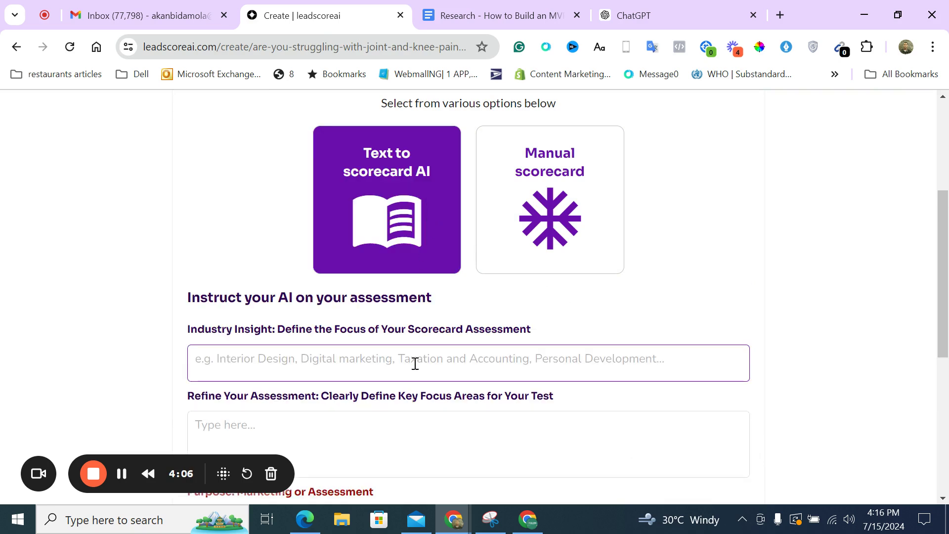
key(ctrl+v)
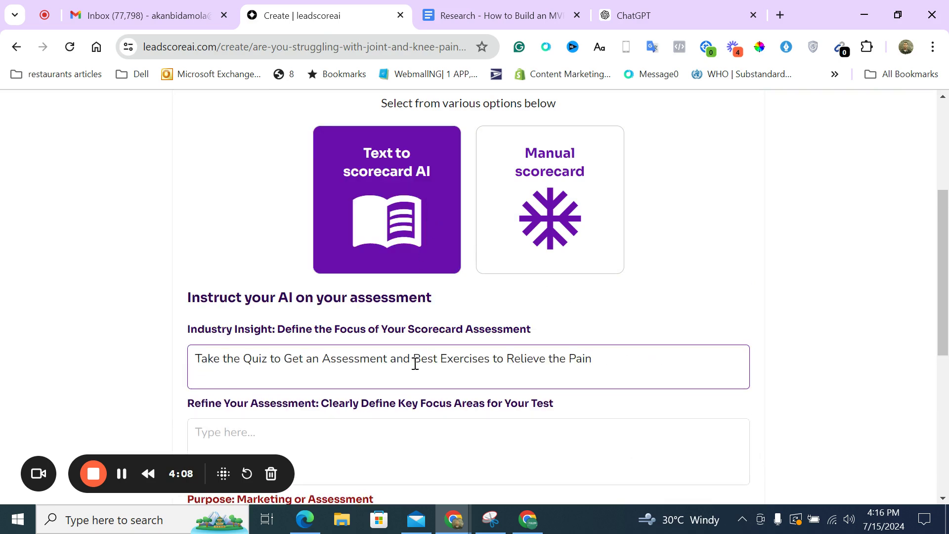
key(ctrl+z)
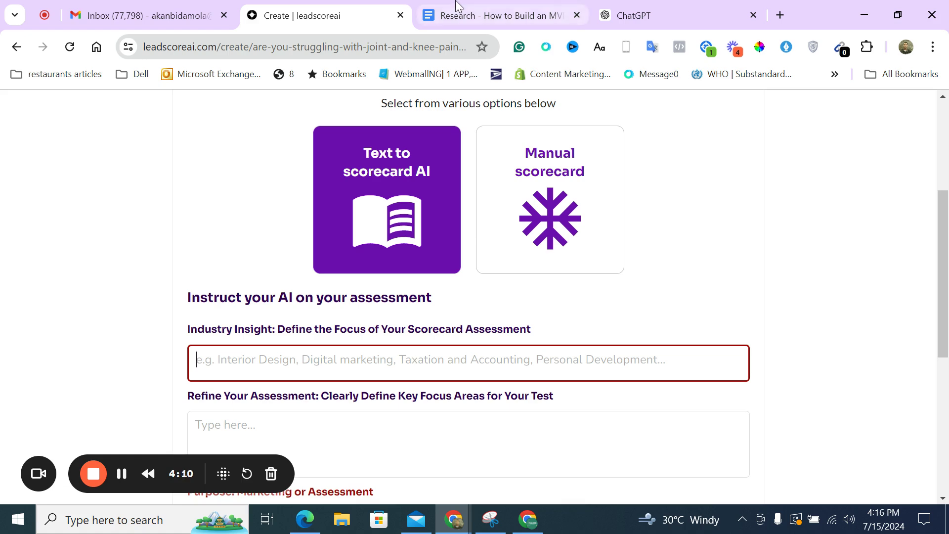
Paste the joint and knee pain title into Industry Insight and enter the joint and knee pain focus areas
click(489, 15)
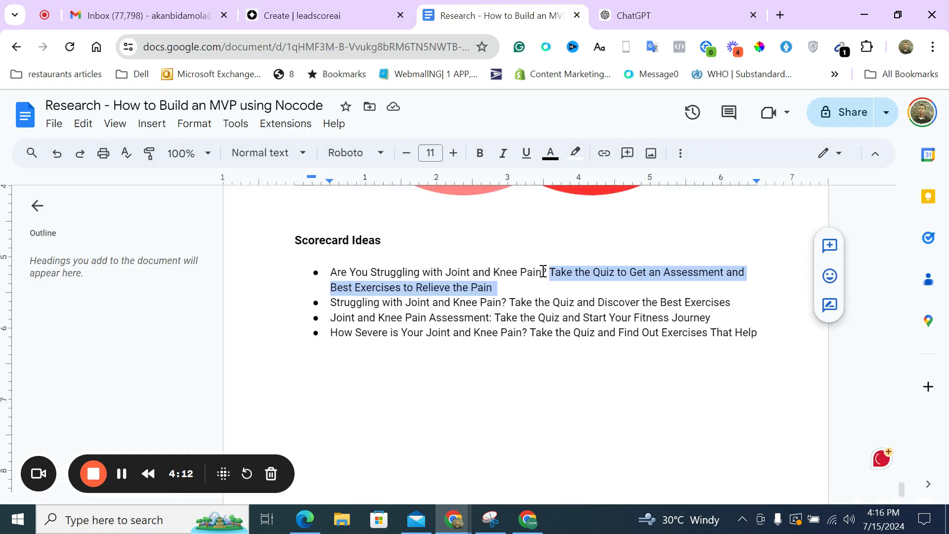
drag(544, 272, 303, 280)
key(ctrl+c)
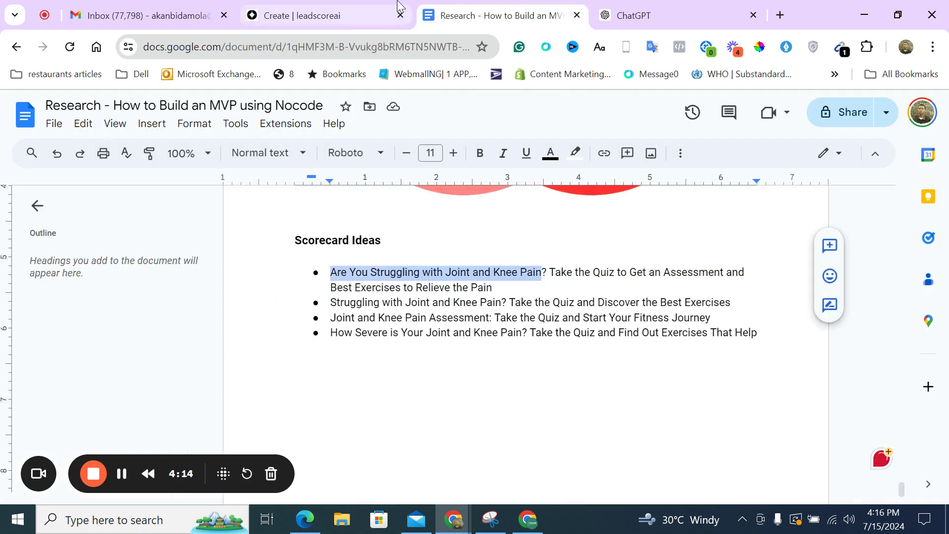
click(302, 15)
click(401, 359)
key(ctrl+v)
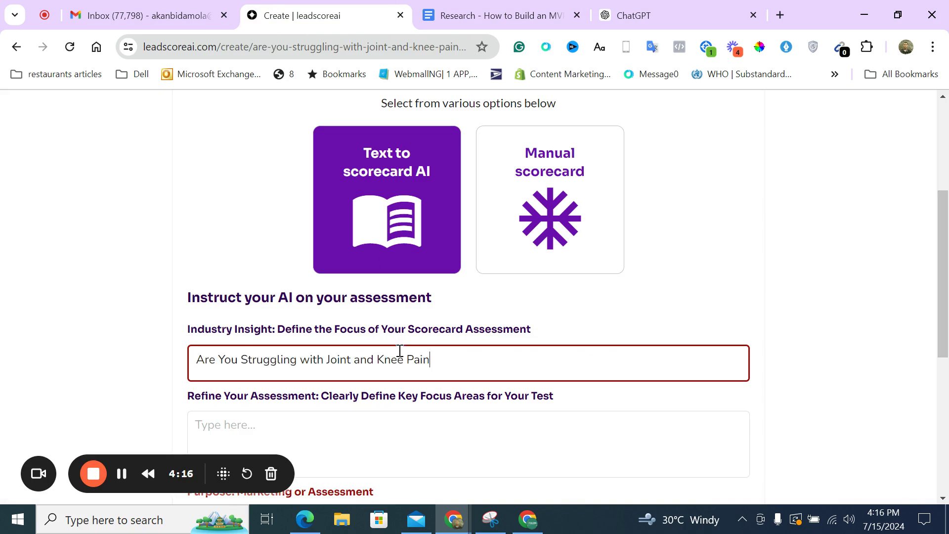
click(403, 423)
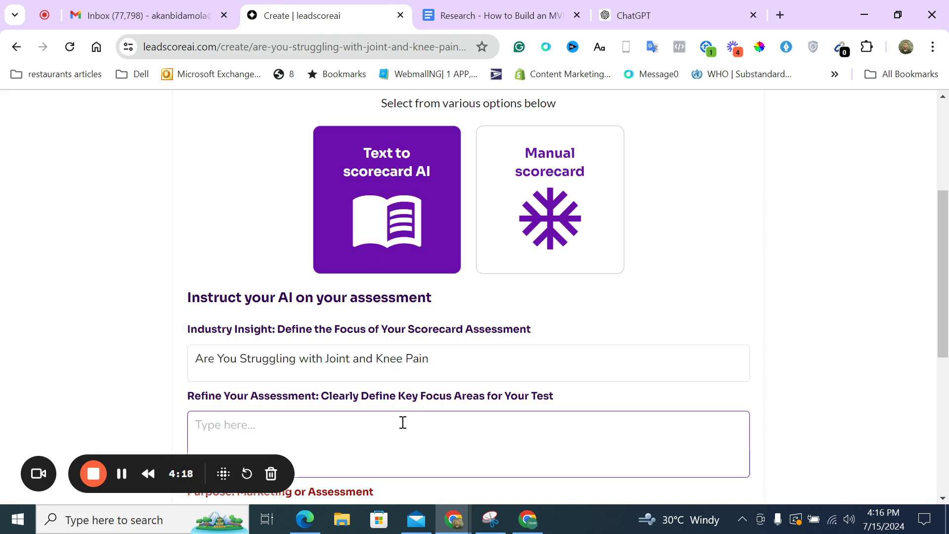
text(join assessment)
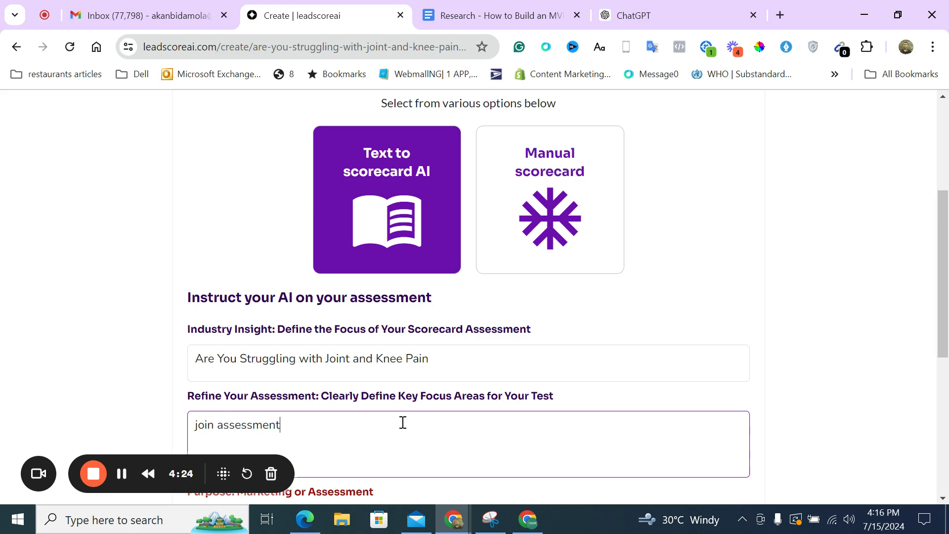
key(BackSpace)
key(BackSpace)
key(BackSpace)
text(paass)
text(ment)
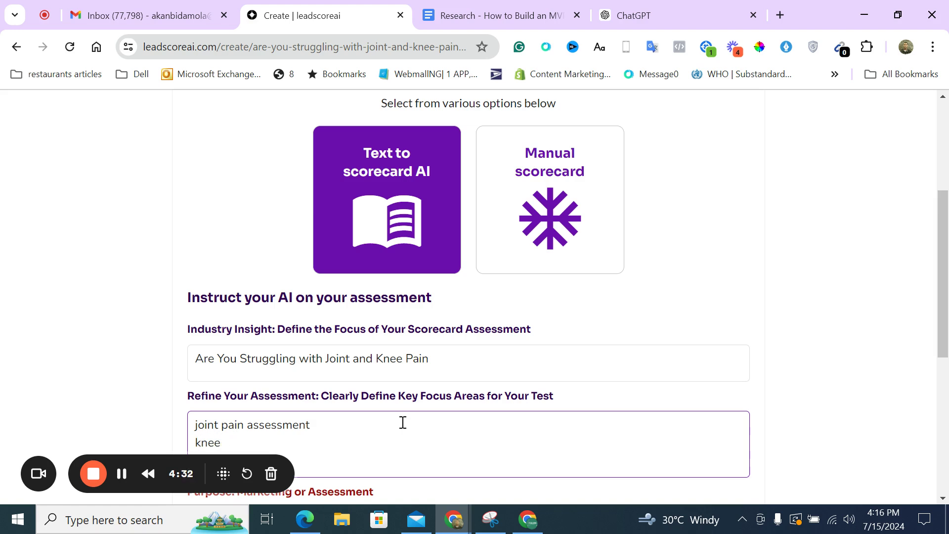
text(ain assess)
text(ment)
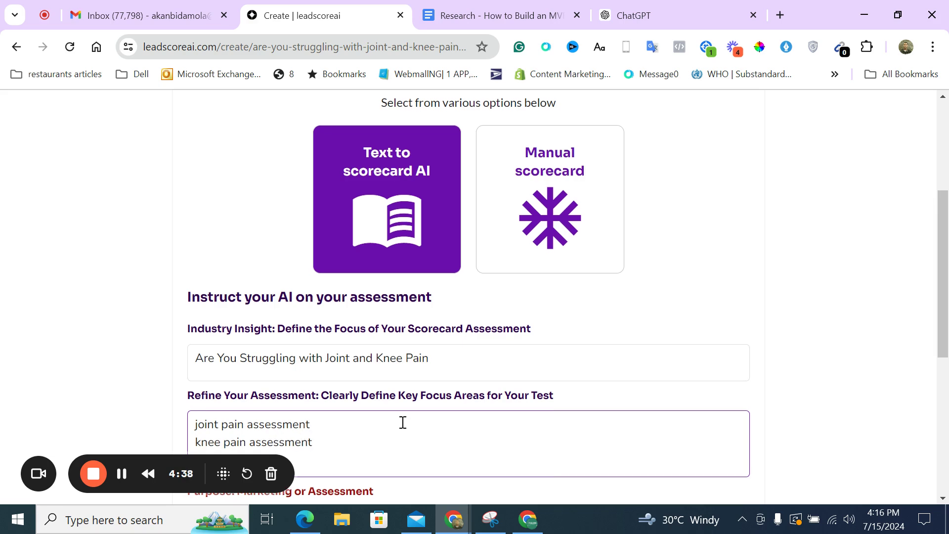
scroll(403, 422, down, 4)
scroll(403, 423, up, 1)
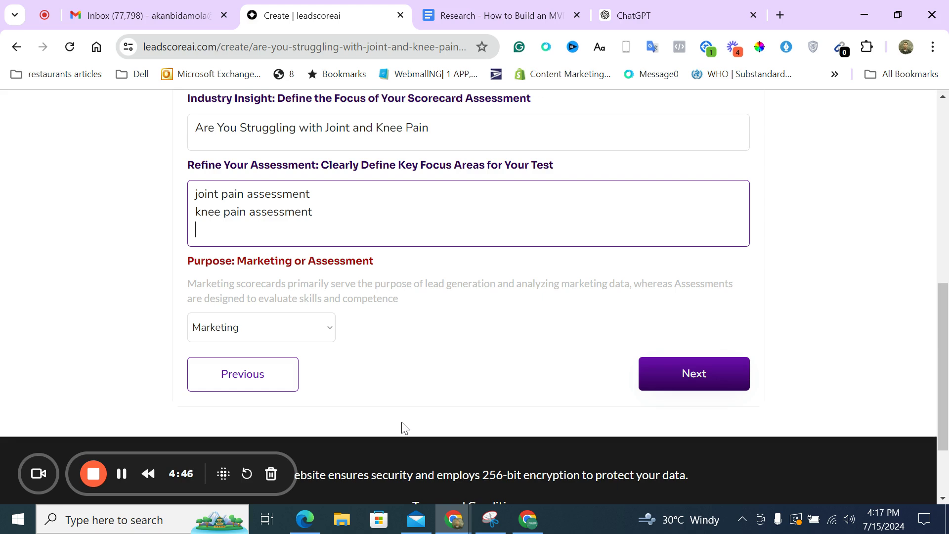
Create the Scorecard Quiz, generating the AI list of joint and knee pain questions
click(702, 383)
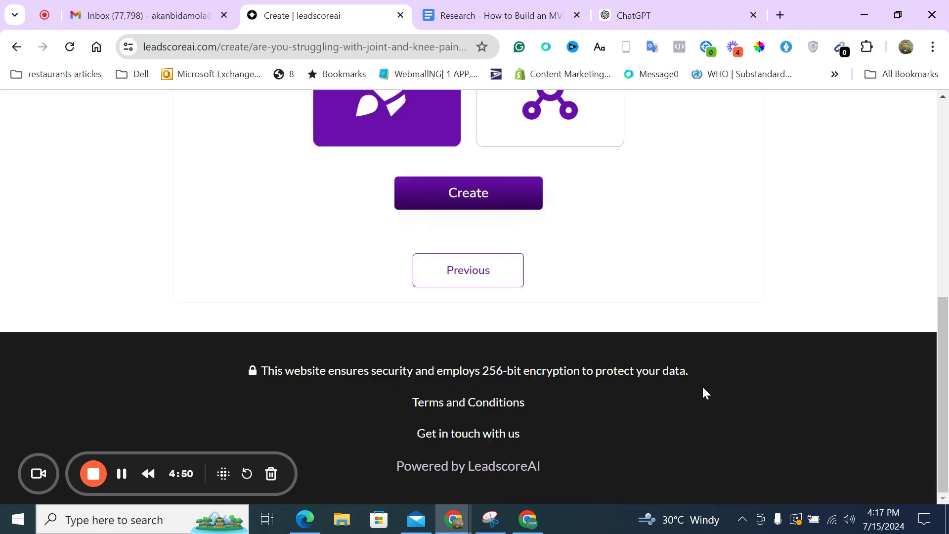
scroll(762, 140, down, 2)
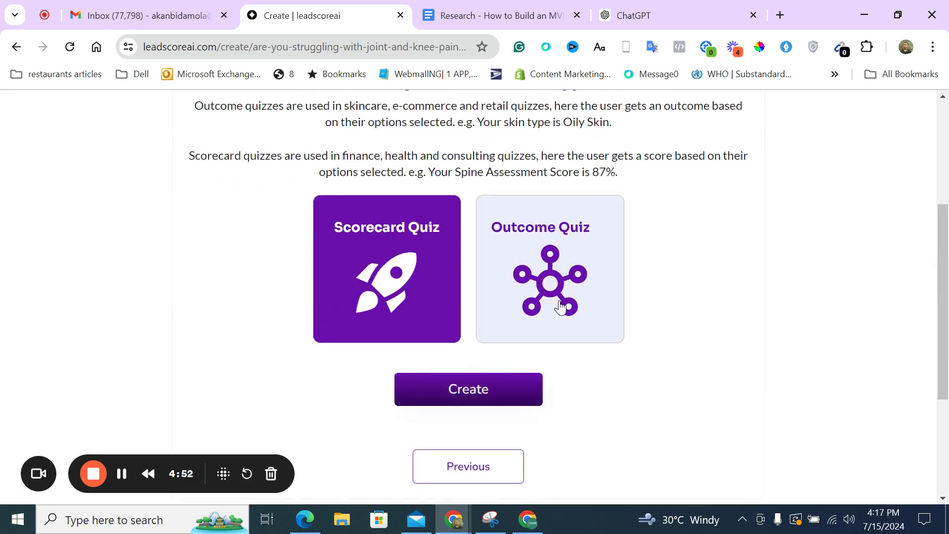
click(495, 389)
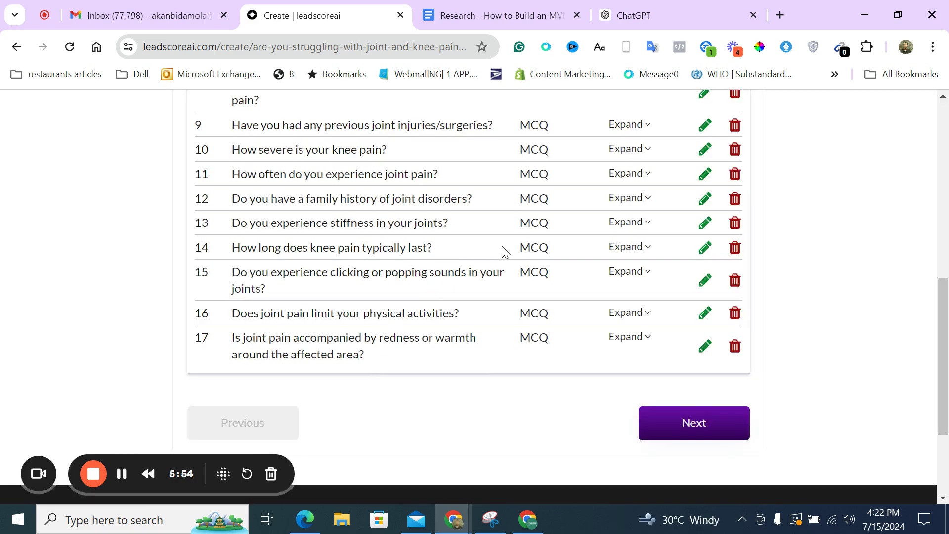
scroll(504, 252, up, 5)
scroll(505, 252, up, 3)
scroll(502, 252, down, 1)
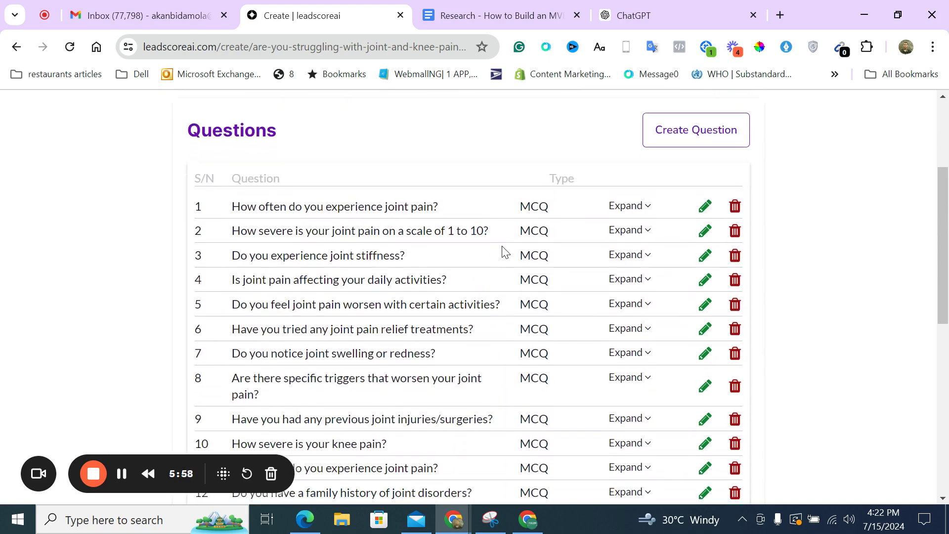
scroll(503, 252, down, 1)
scroll(502, 252, down, 2)
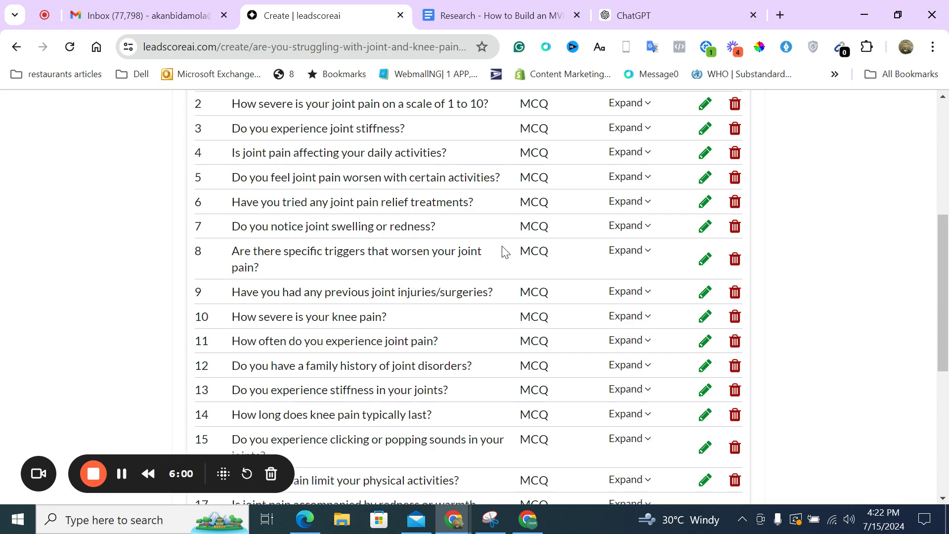
scroll(502, 252, down, 5)
scroll(502, 253, up, 4)
scroll(503, 253, up, 4)
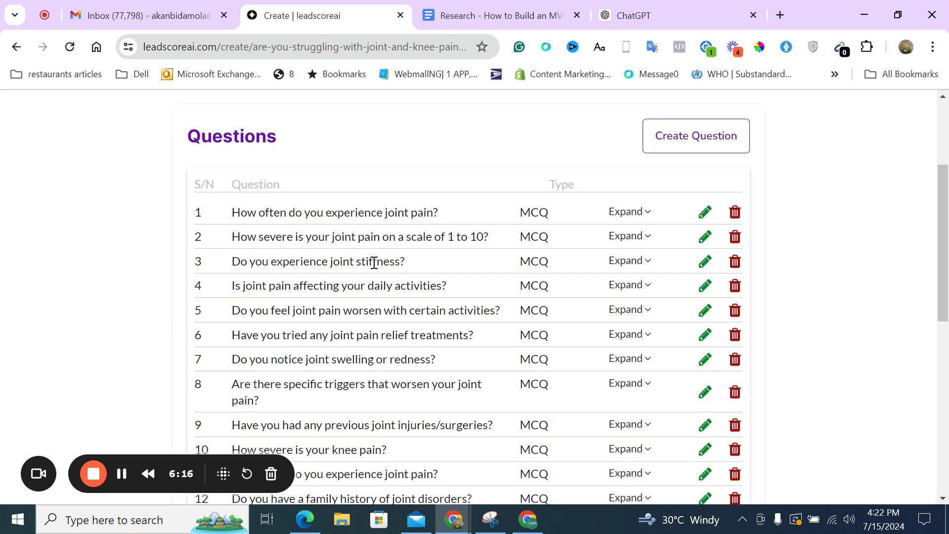
Delete the joint stiffness, activity-worsening and relief-treatment questions, and review the triggers question's options
click(735, 261)
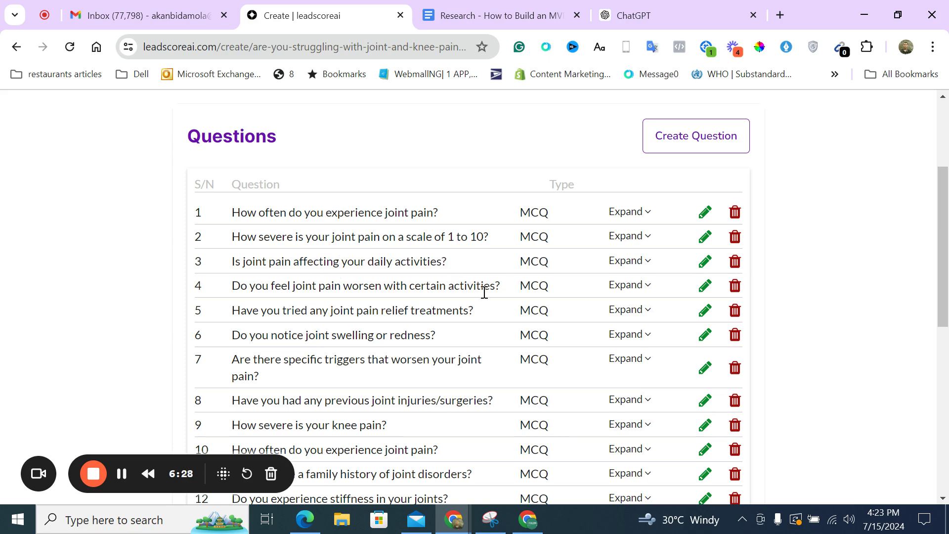
click(736, 286)
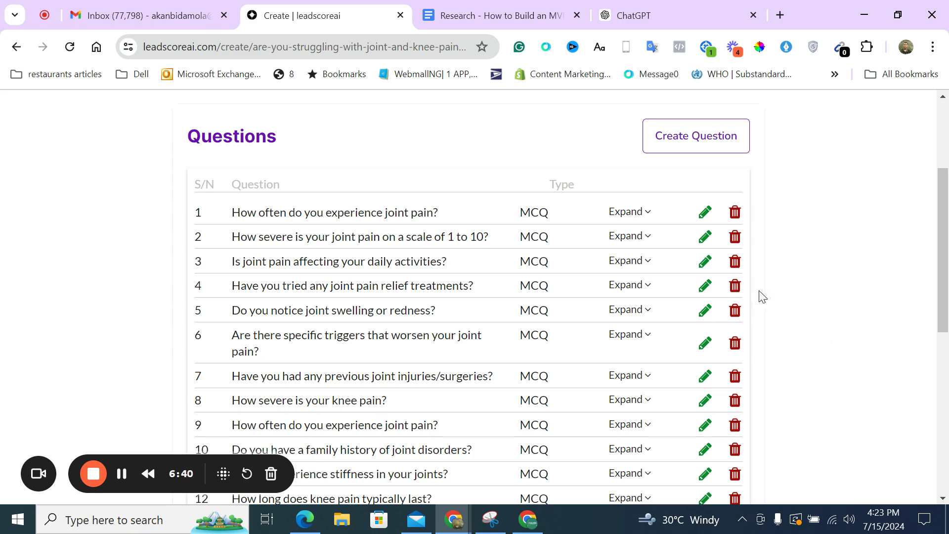
click(734, 285)
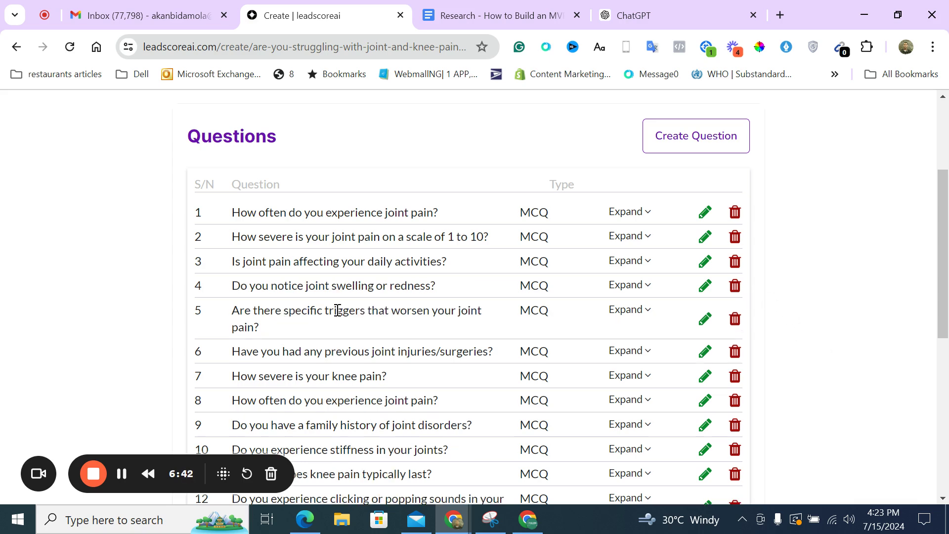
scroll(362, 292, down, 2)
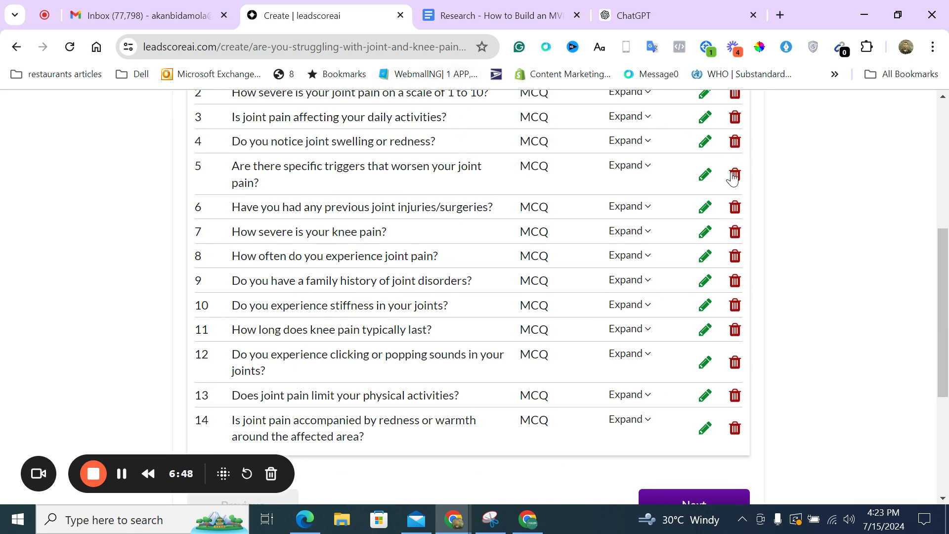
click(648, 166)
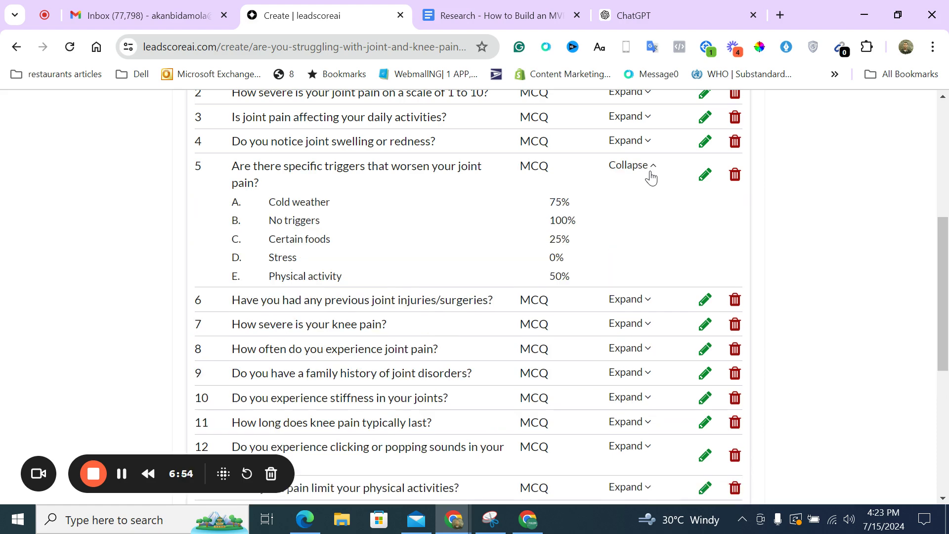
click(651, 165)
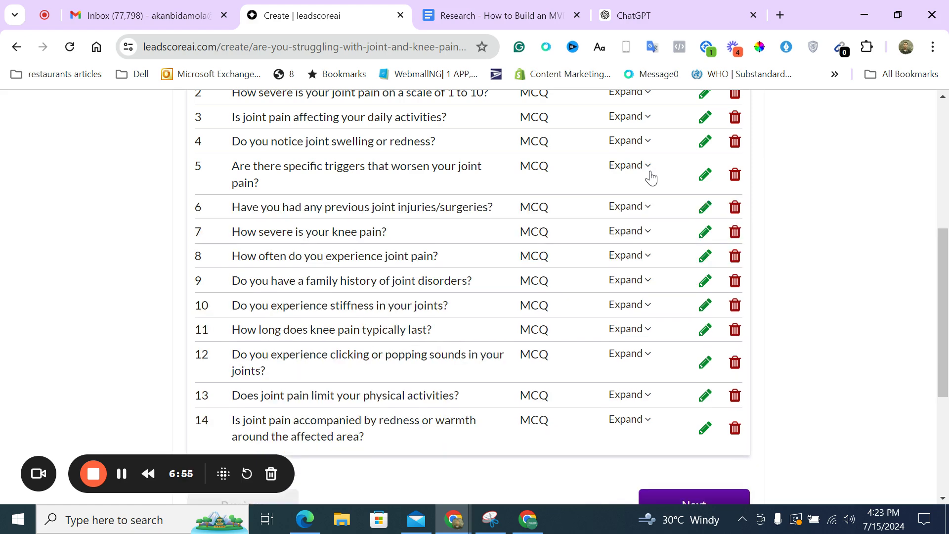
Delete the triggers, knee severity, duplicate frequency and stiffness, swelling, and activity-limit questions
click(734, 166)
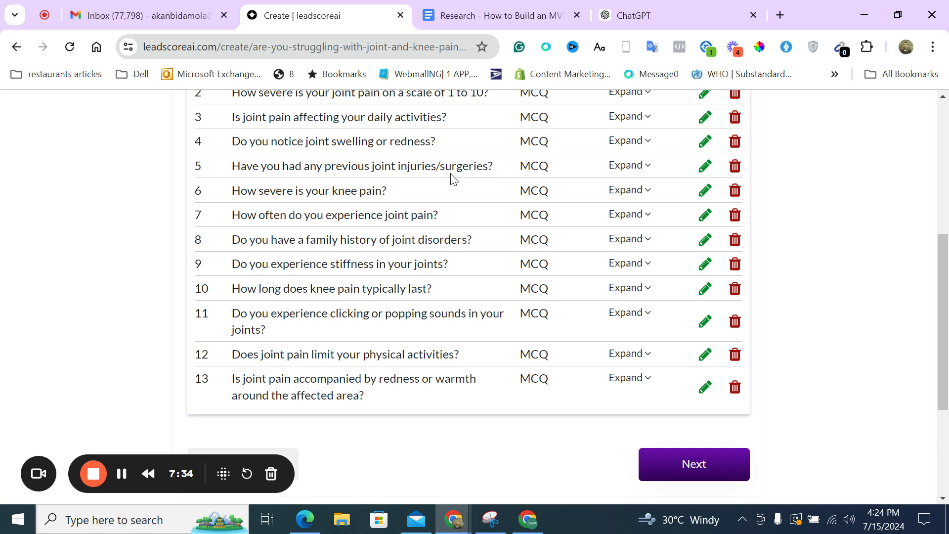
scroll(452, 178, up, 1)
scroll(452, 178, up, 1)
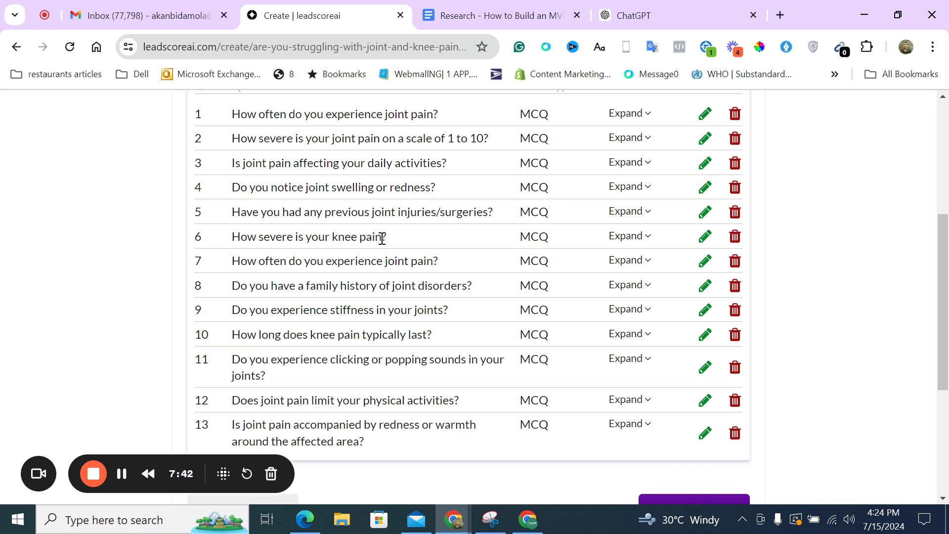
click(735, 237)
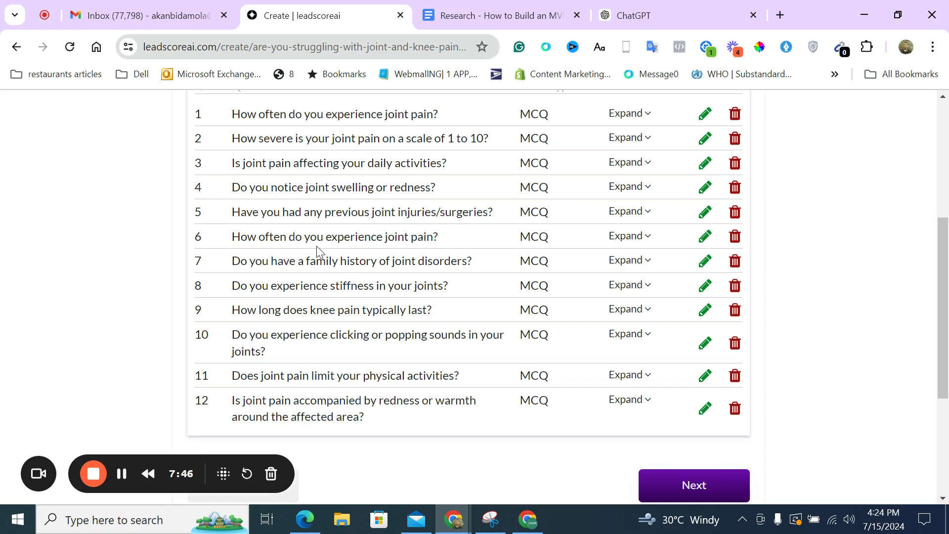
click(736, 237)
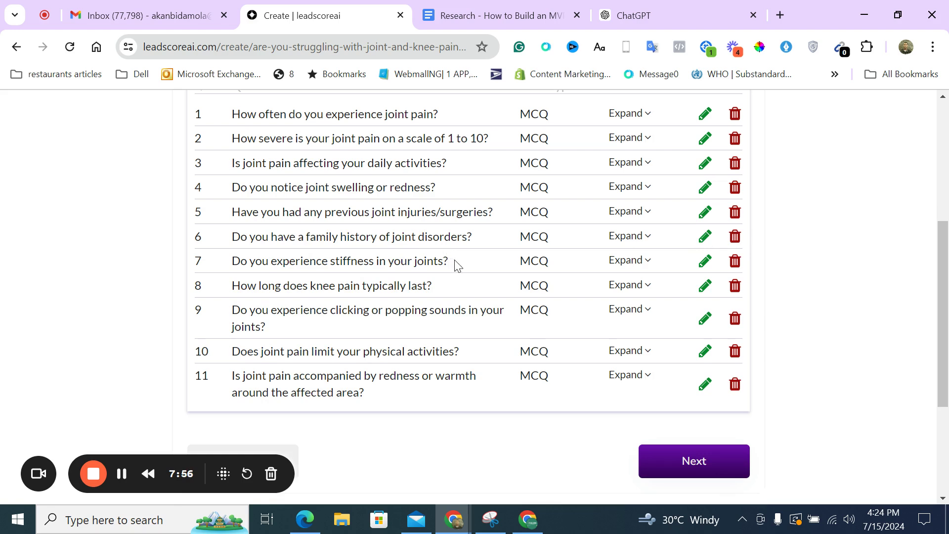
click(736, 263)
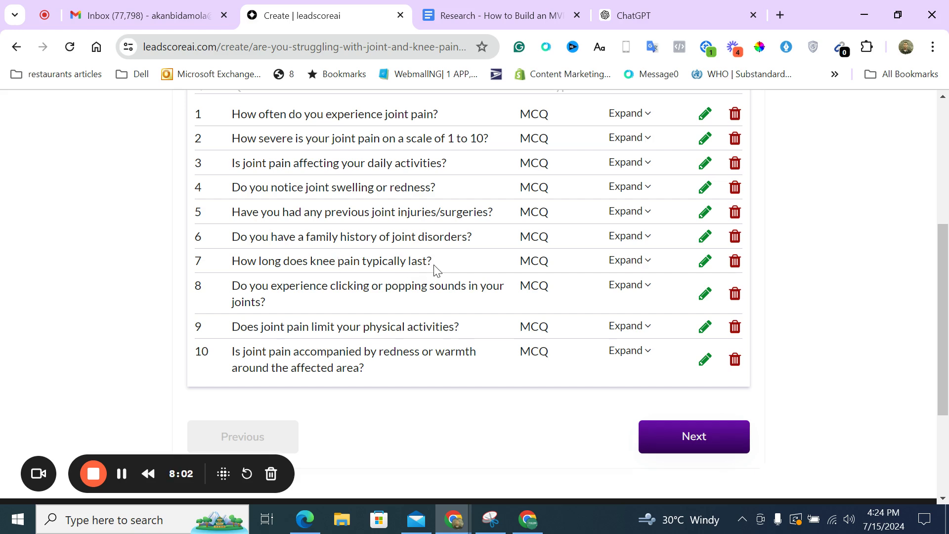
scroll(437, 269, down, 1)
scroll(437, 270, down, 1)
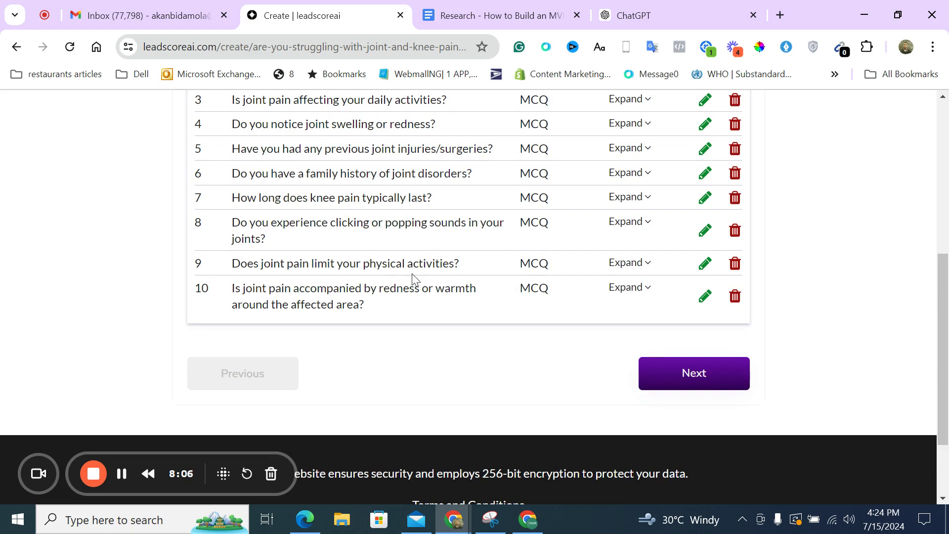
scroll(451, 314, up, 2)
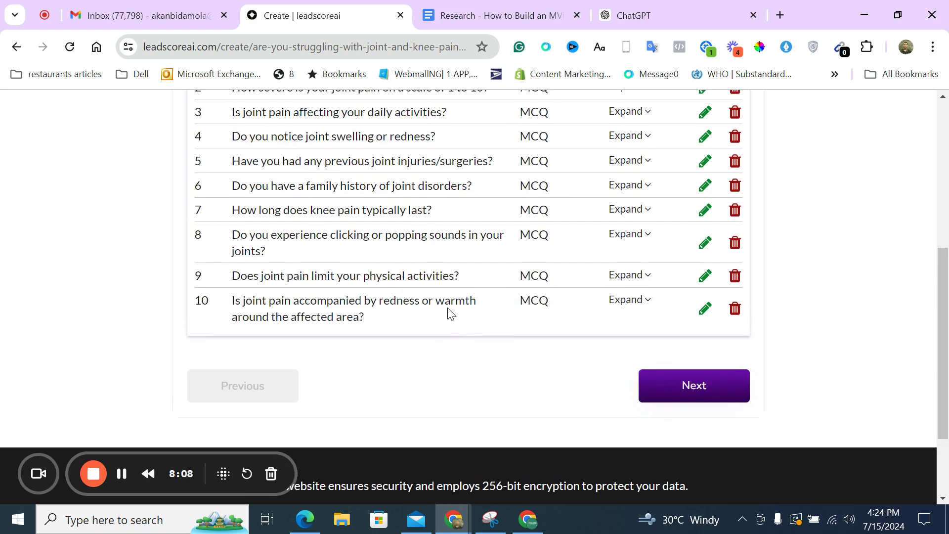
scroll(451, 314, up, 1)
scroll(451, 314, up, 1)
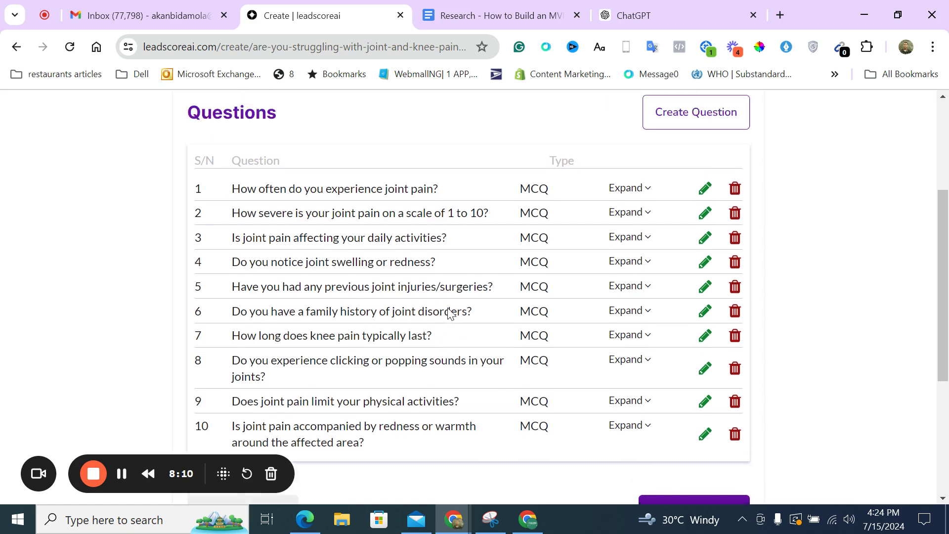
scroll(451, 314, up, 1)
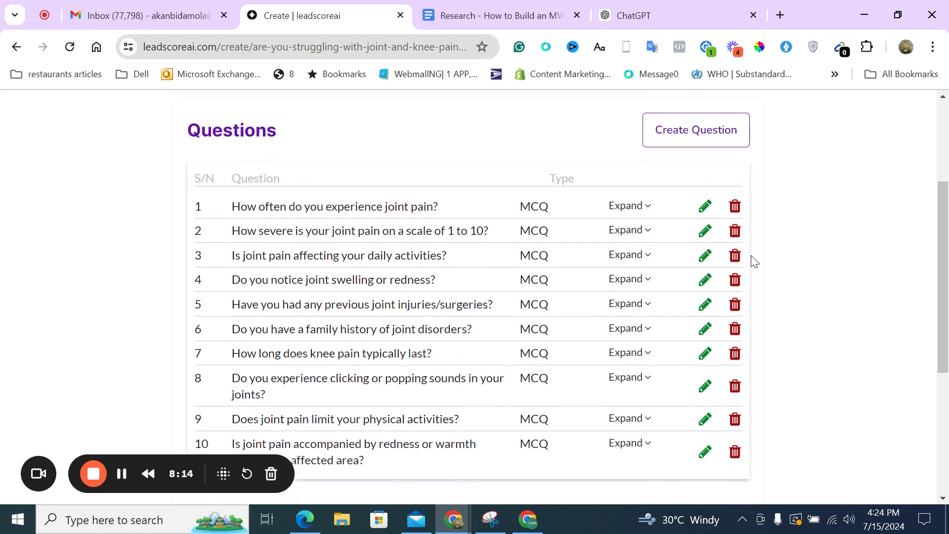
click(735, 280)
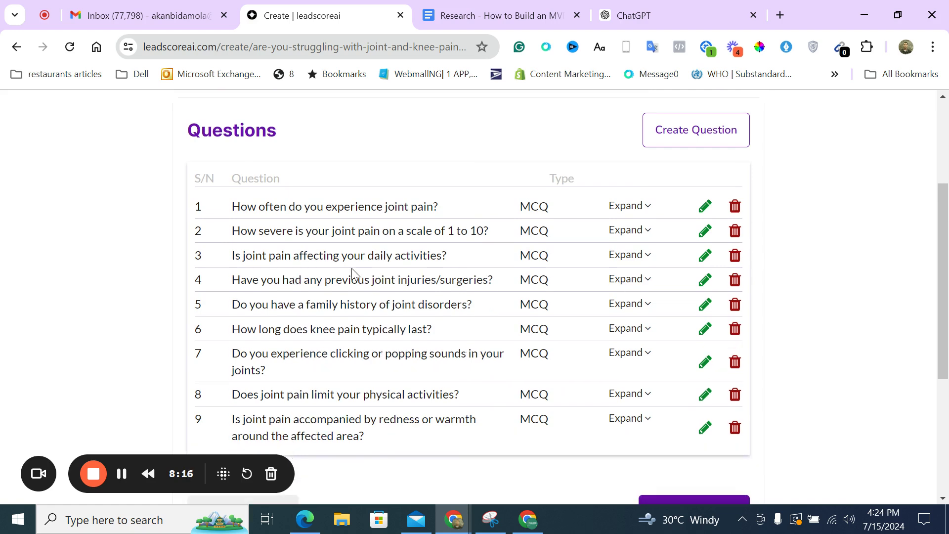
scroll(352, 274, down, 1)
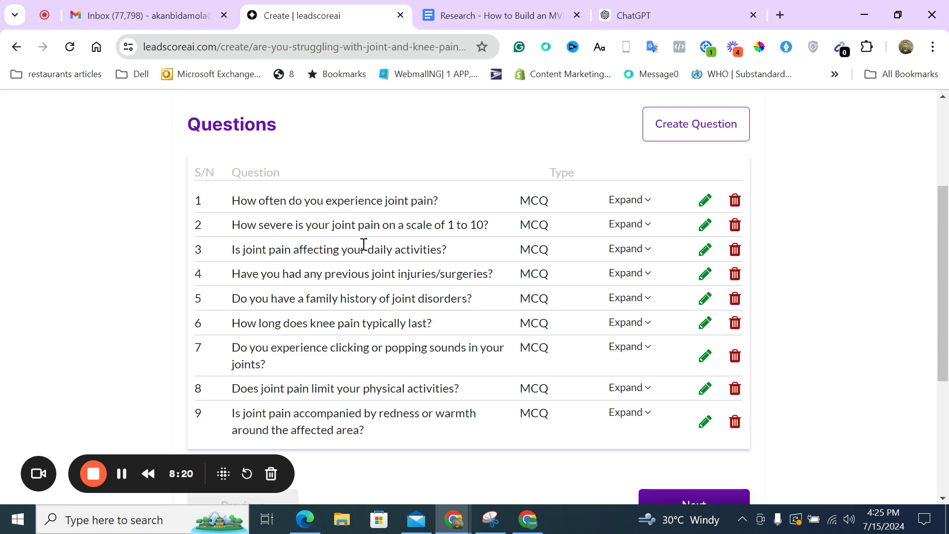
click(735, 388)
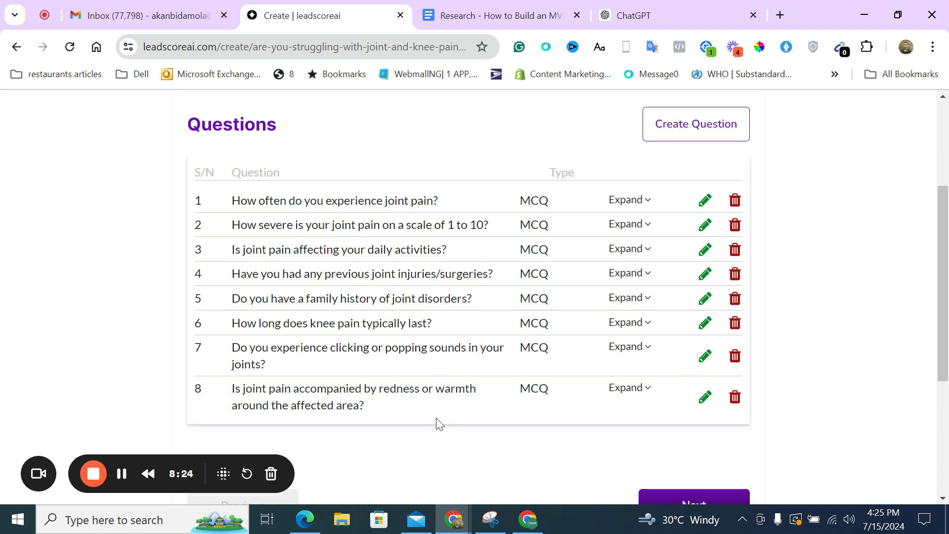
scroll(439, 422, down, 4)
scroll(436, 422, up, 3)
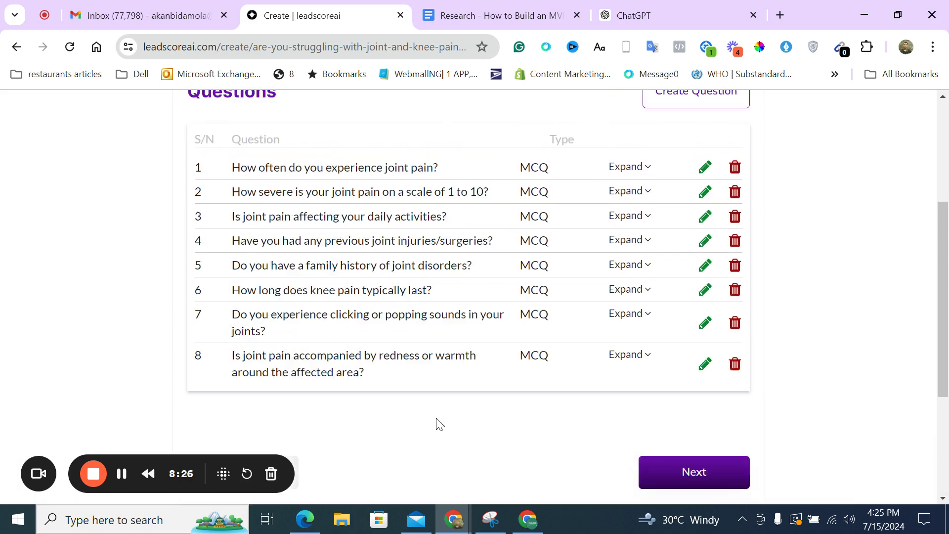
Generate the 0–35% result text with AI and strip its opening sentence
click(690, 473)
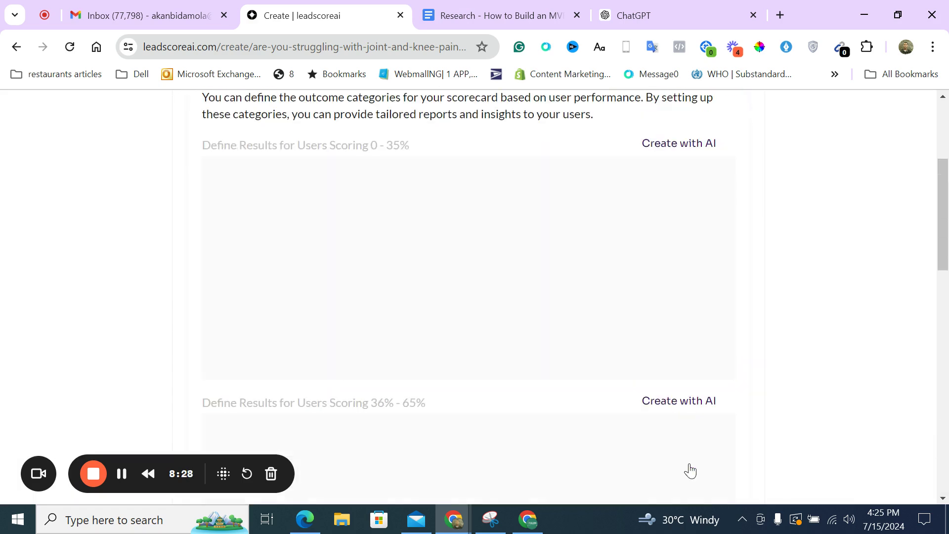
scroll(465, 268, up, 3)
scroll(465, 268, down, 3)
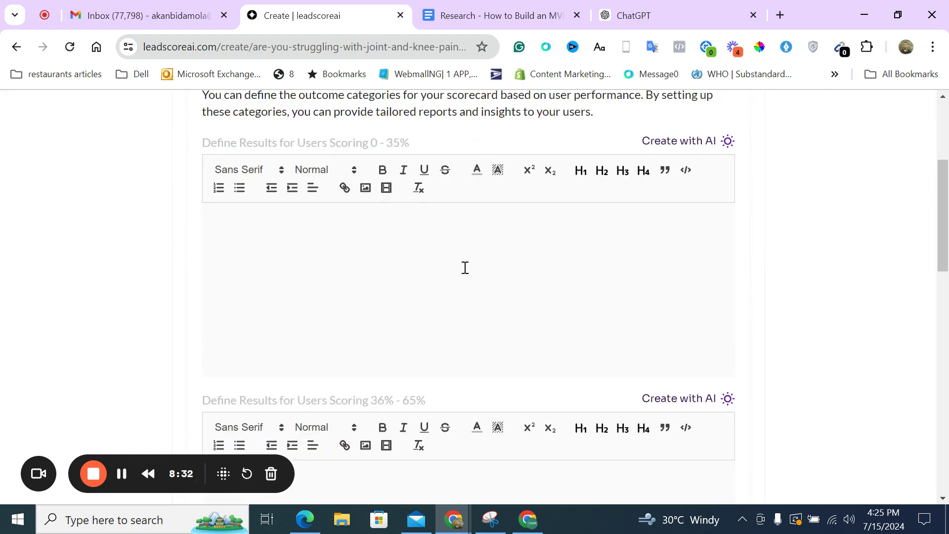
click(688, 141)
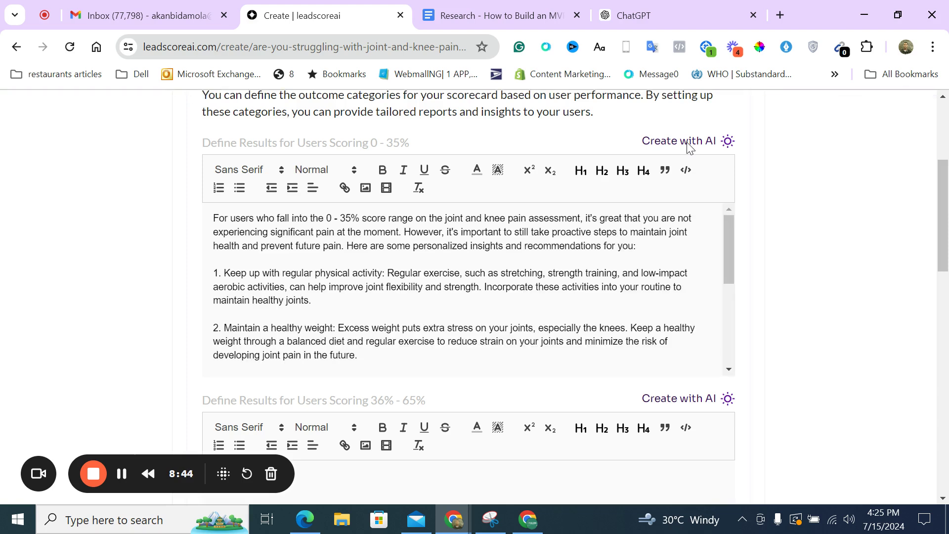
drag(360, 219, 213, 219)
text(Ins)
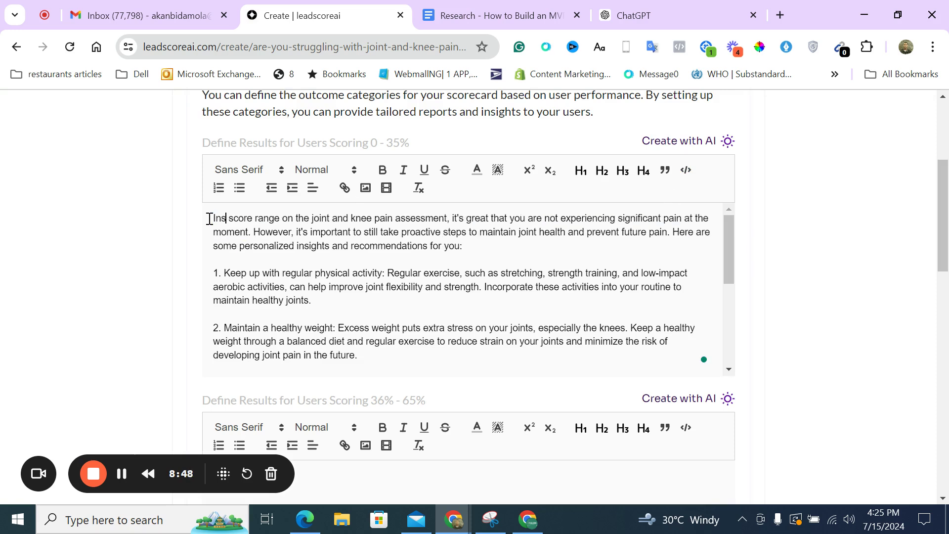
text(ights:)
key(Return)
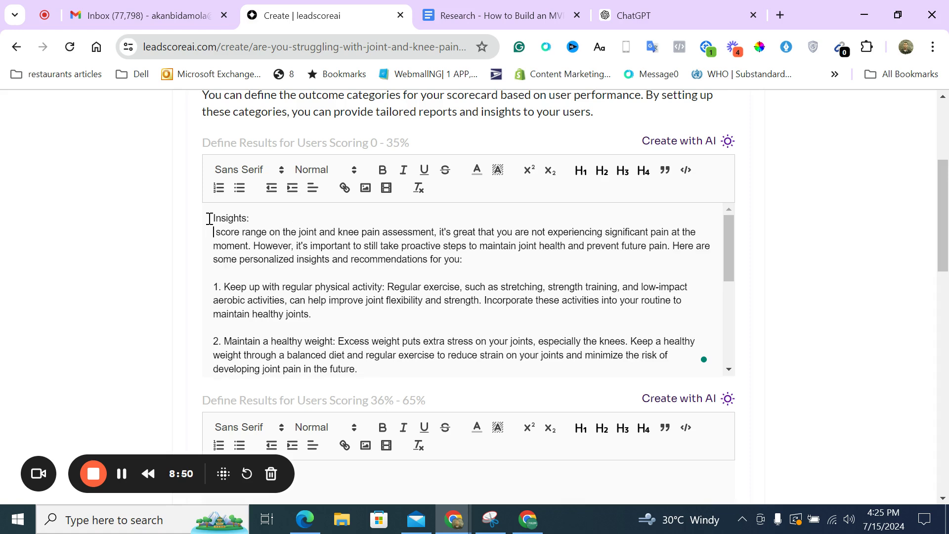
key(Delete)
key(Delete)
key(Delete)
key(Delete)
key(Delete)
key(Delete)
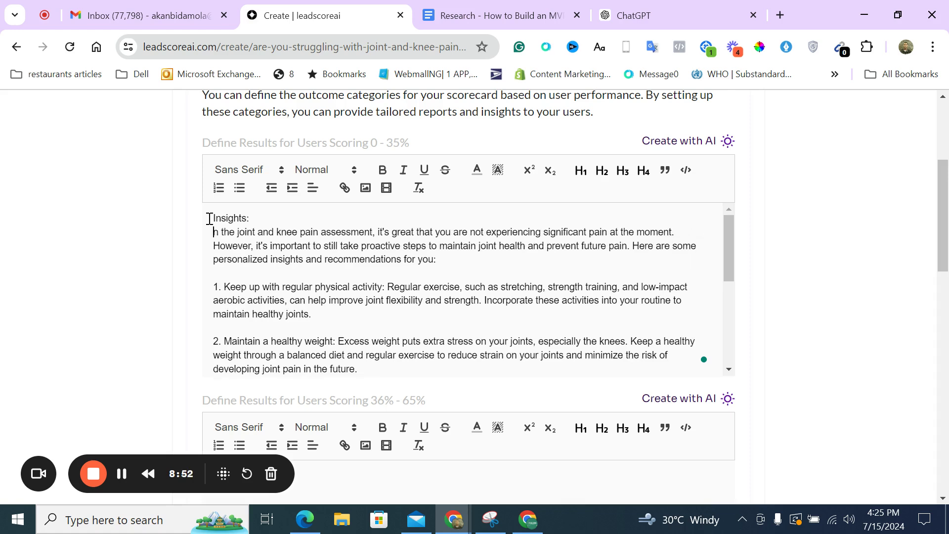
key(Delete)
key(Delete)
key(Delete)
key(Delete)
key(Delete)
key(Delete)
key(Delete)
key(Delete)
key(Delete)
key(Delete)
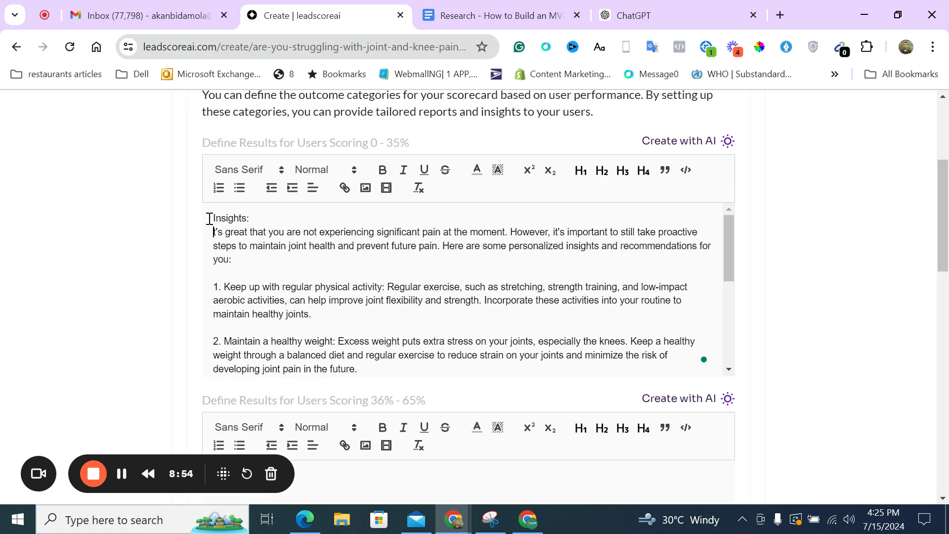
text(I)
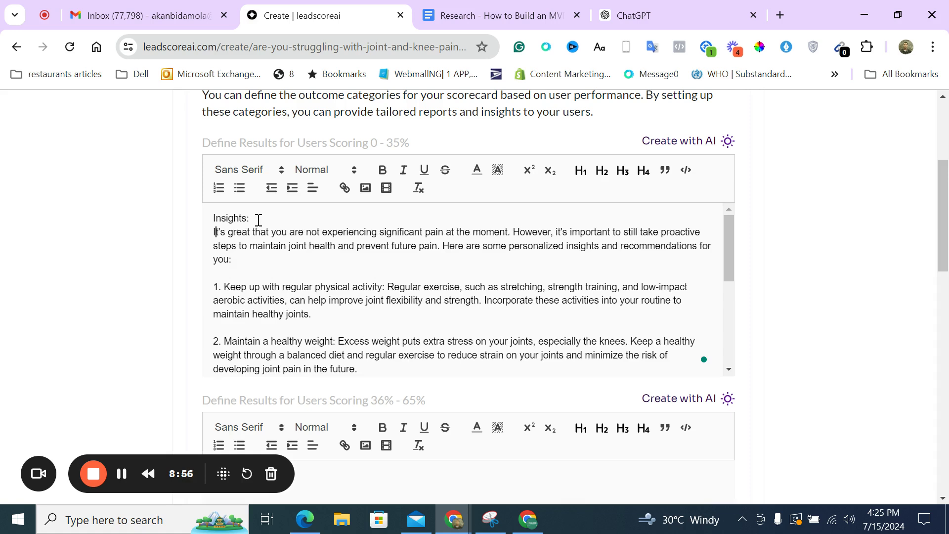
Format 'Insights:' as an H2 heading, delete tips 4 and 5, and generate the 65–100% result text
drag(253, 218, 208, 217)
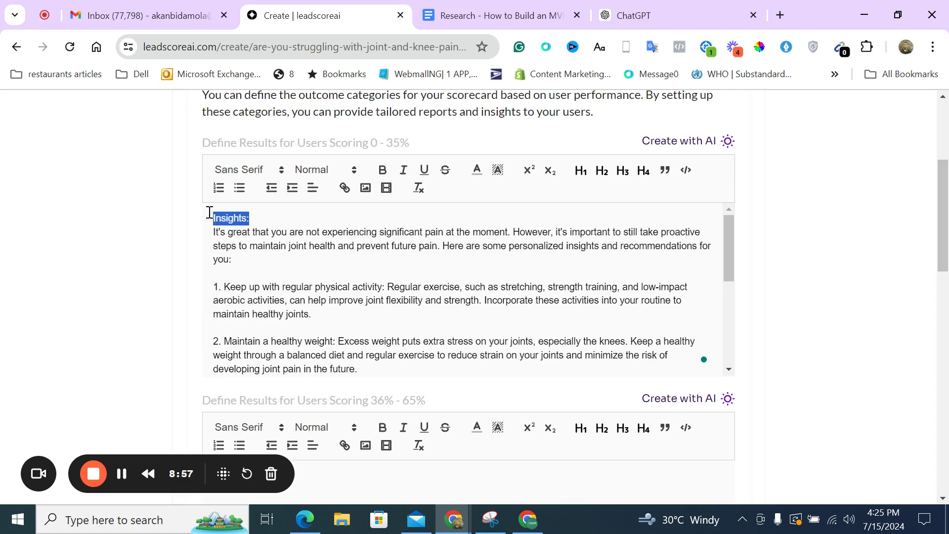
click(601, 170)
click(296, 221)
key(Return)
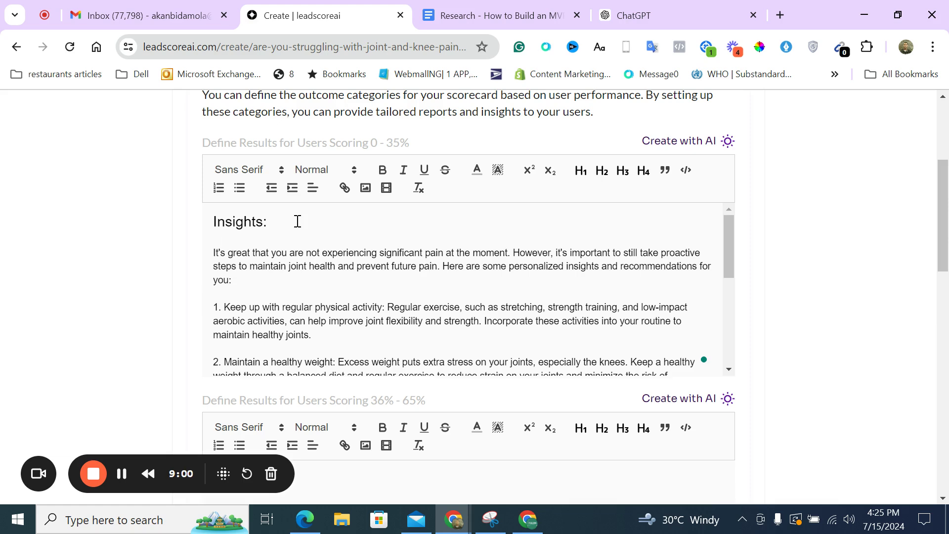
scroll(342, 264, down, 3)
scroll(341, 263, down, 3)
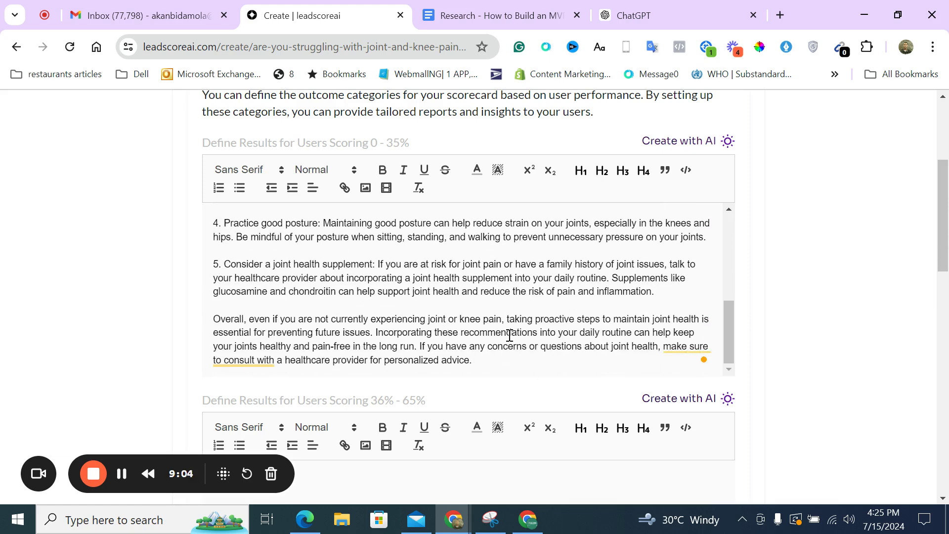
mouse_move(675, 281)
mouse_down()
mouse_move(322, 223)
mouse_move(213, 308)
mouse_up()
key(BackSpace)
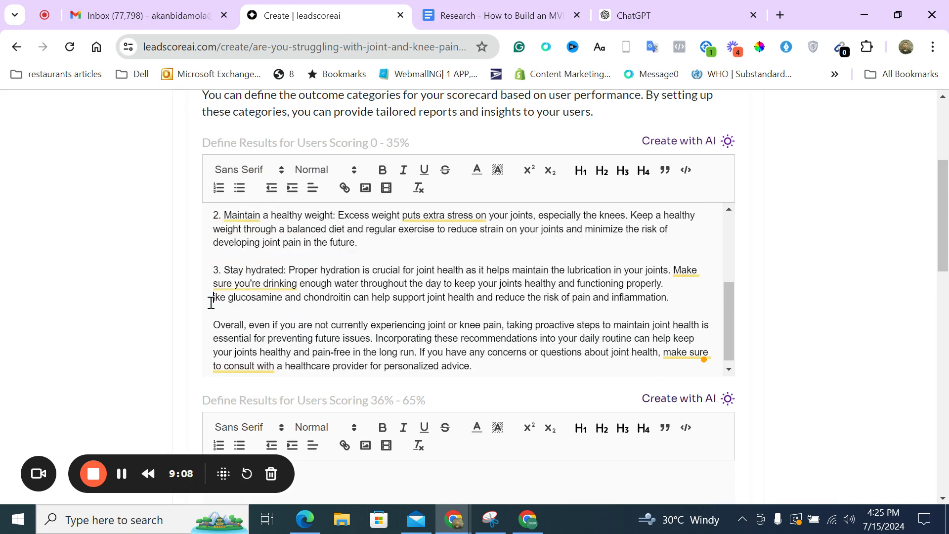
scroll(212, 298, up, 3)
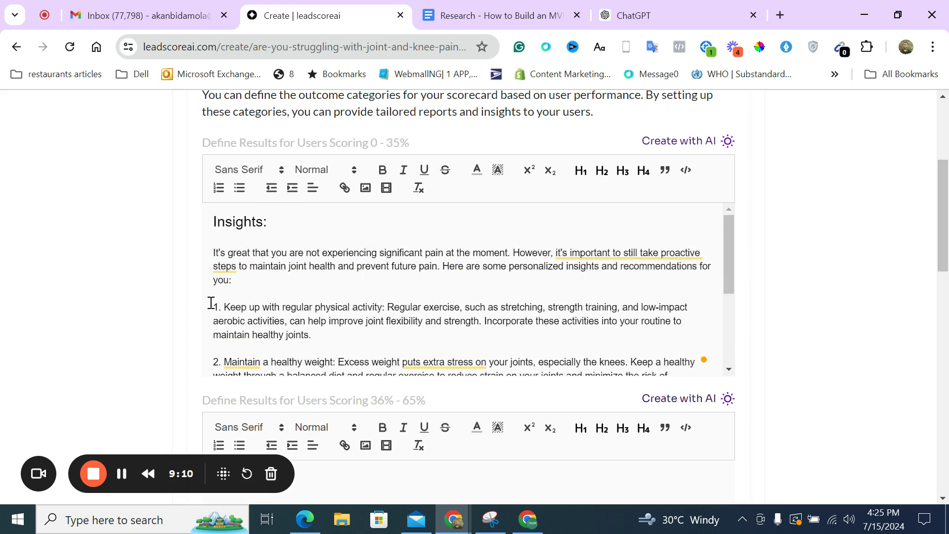
scroll(211, 298, down, 3)
scroll(301, 317, down, 5)
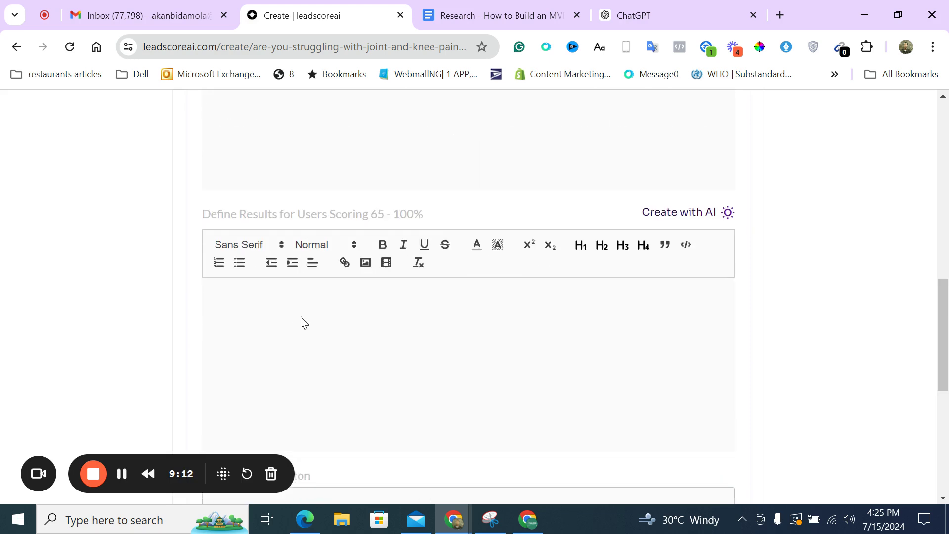
scroll(300, 317, up, 4)
click(678, 318)
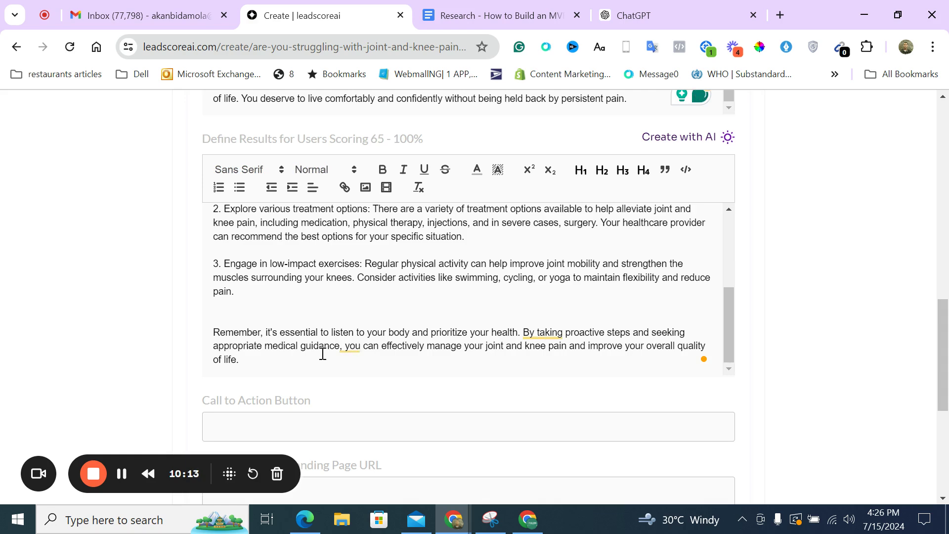
scroll(323, 355, up, 1)
scroll(323, 355, up, 3)
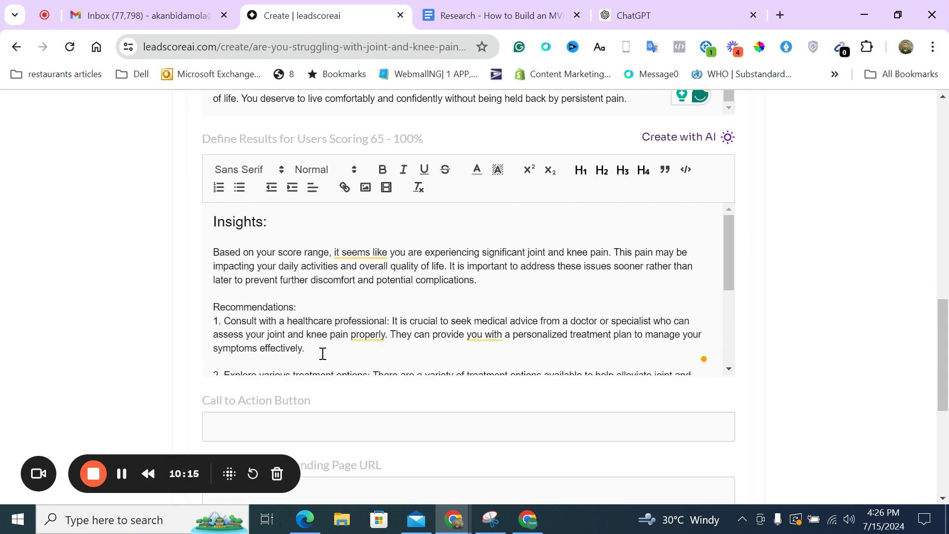
scroll(323, 355, up, 5)
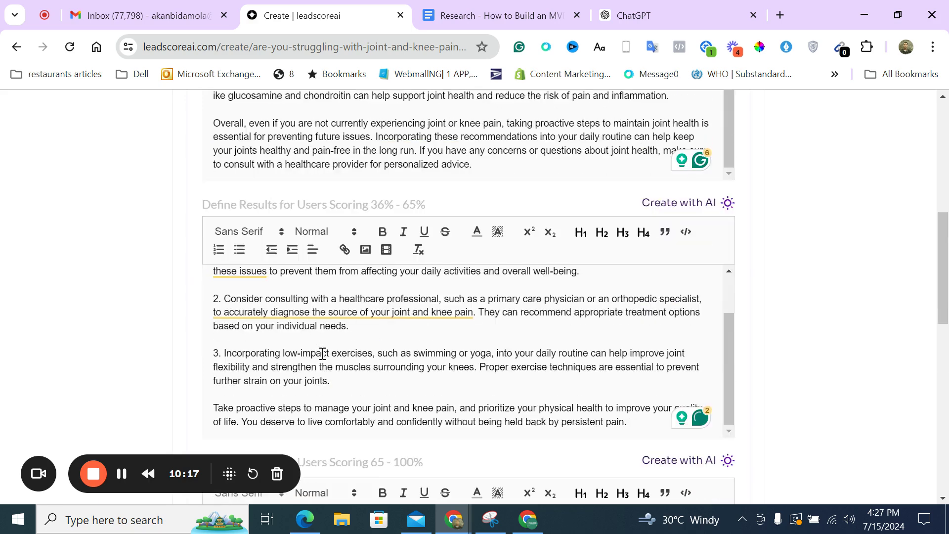
scroll(323, 355, up, 5)
scroll(322, 355, down, 5)
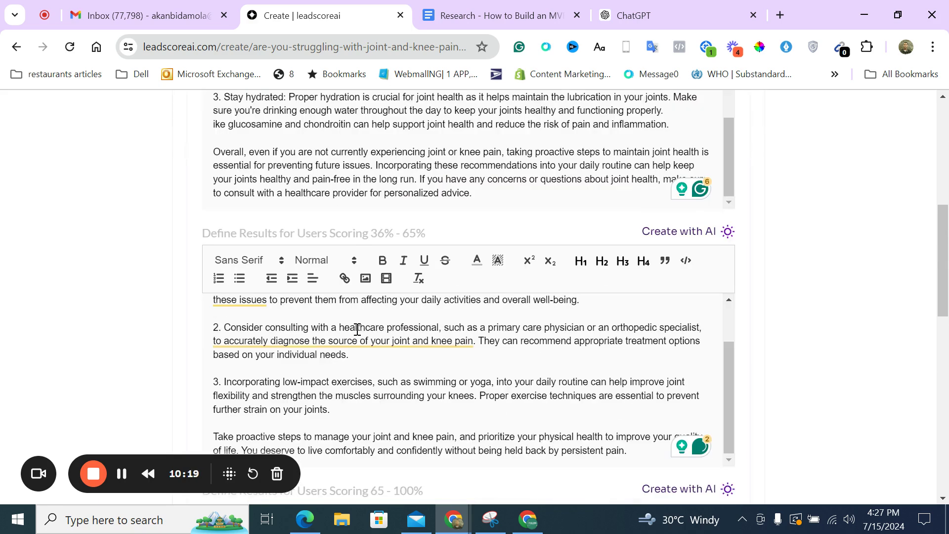
scroll(322, 354, down, 1)
Add a closing question about daily back-pain exercises and a fitness home exercise app sign-up line
click(492, 178)
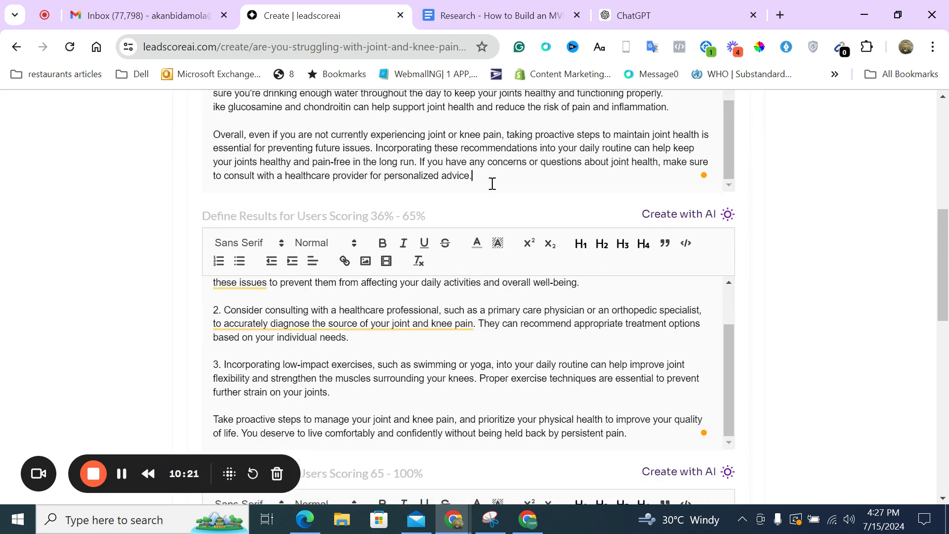
key(Return)
text(W)
key(BackSpace)
text(A)
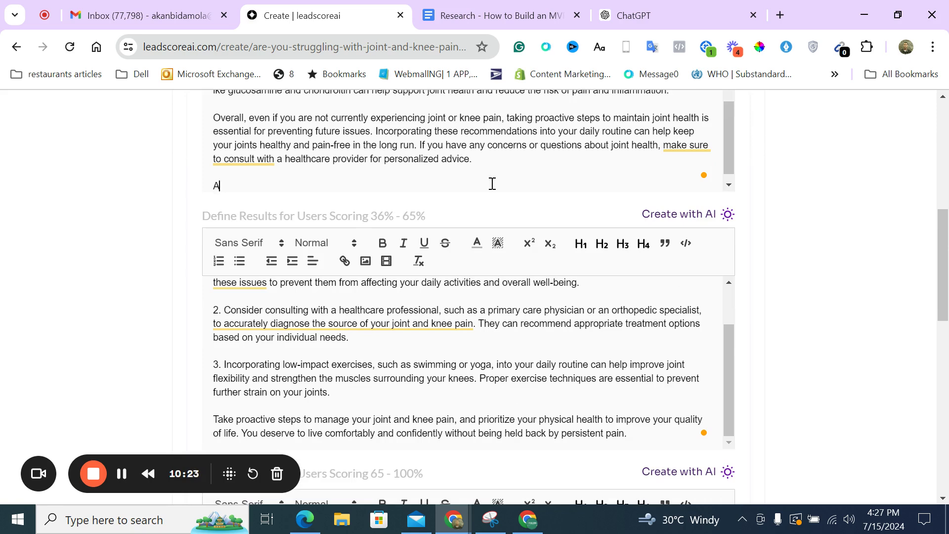
text(re you interested)
text( in)
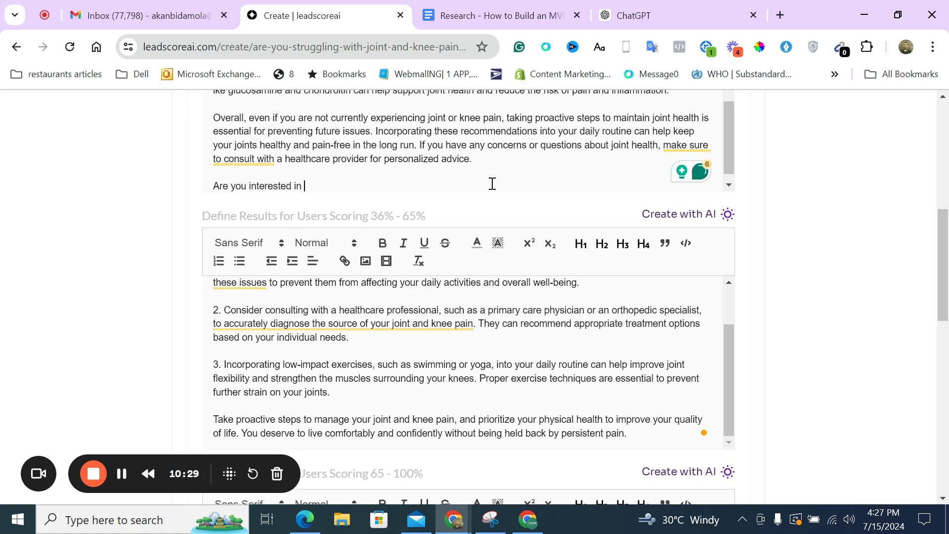
text( getting daily)
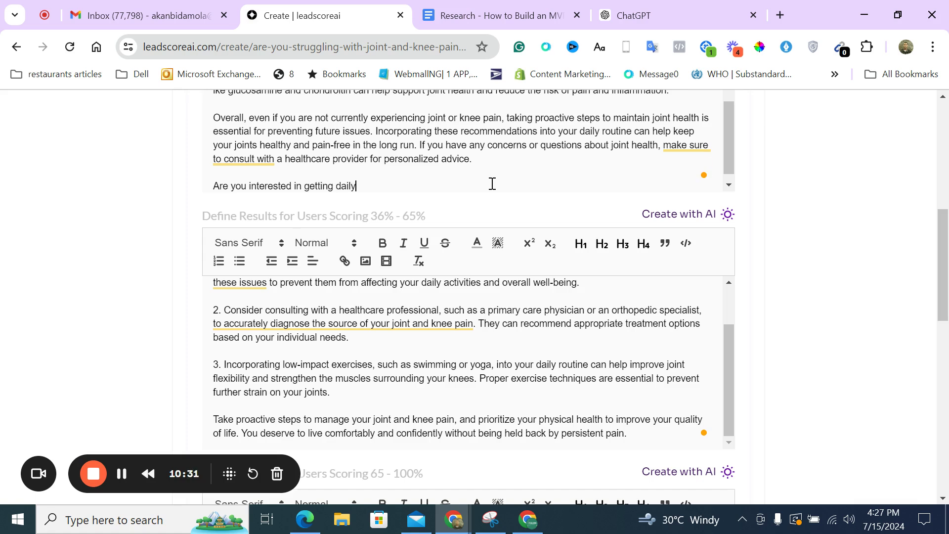
text( exercises to )
text(help )
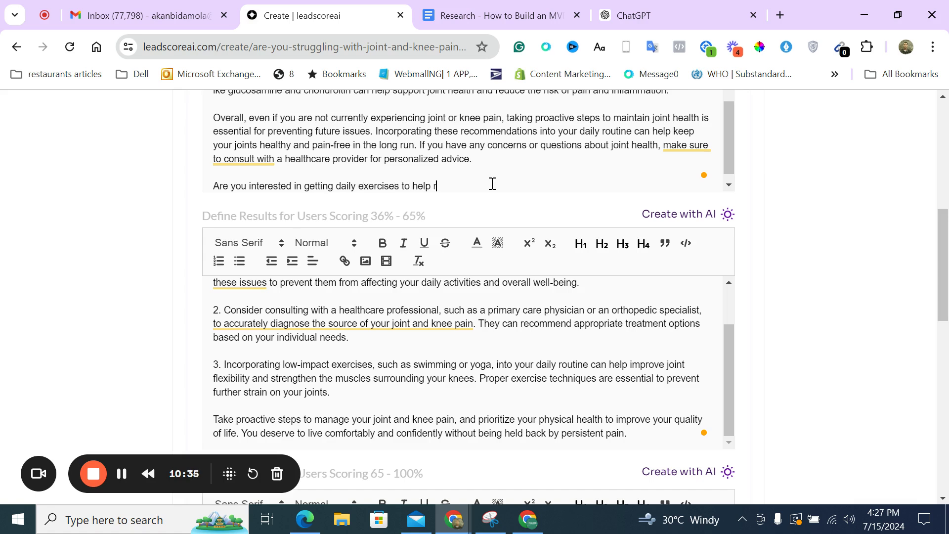
text(rev)
text(lieve )
text(your p)
key(BackSpace)
text(ba)
text(ck pain.)
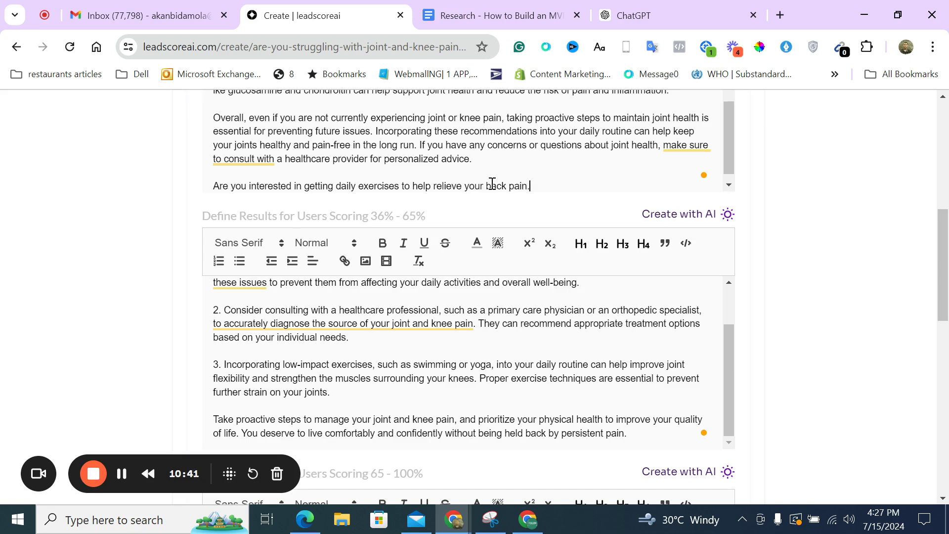
key(Return)
key(Return)
text(Cli)
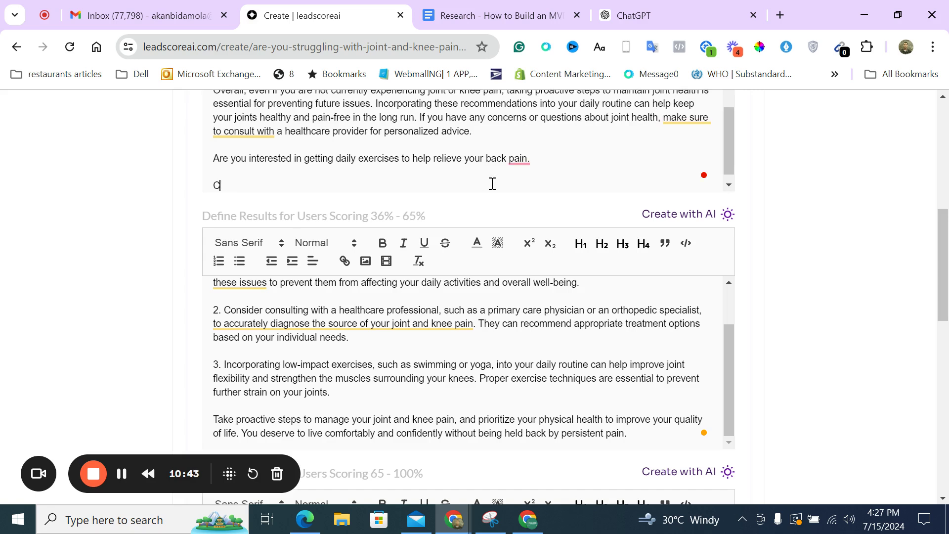
key(BackSpace)
text(You can sign)
text(up to our nre)
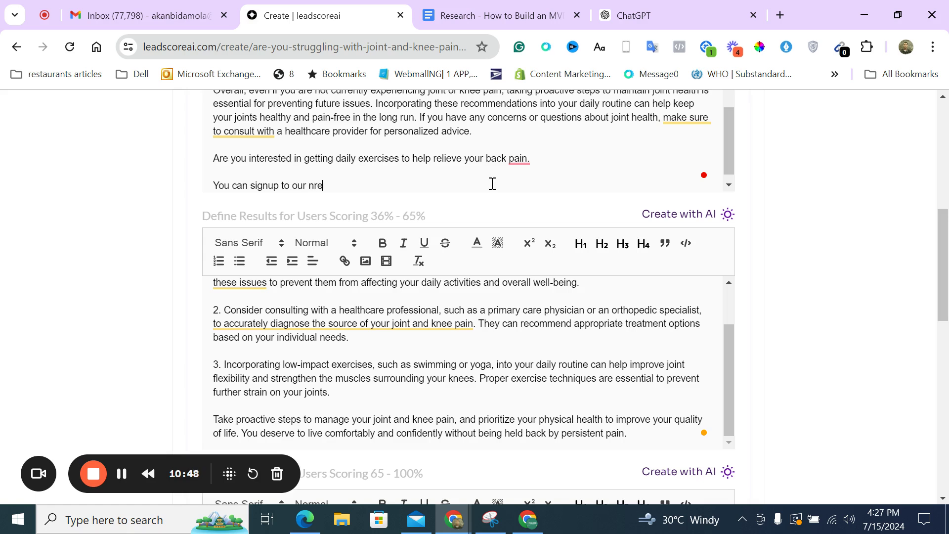
key(BackSpace)
text(ew fitnes)
text(s home exervise)
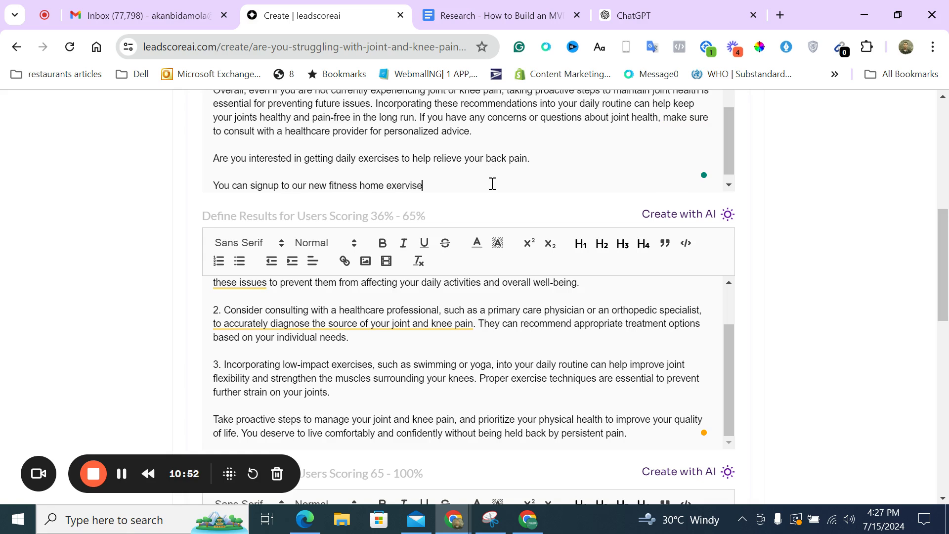
key(BackSpace)
text(cise)
text( app today)
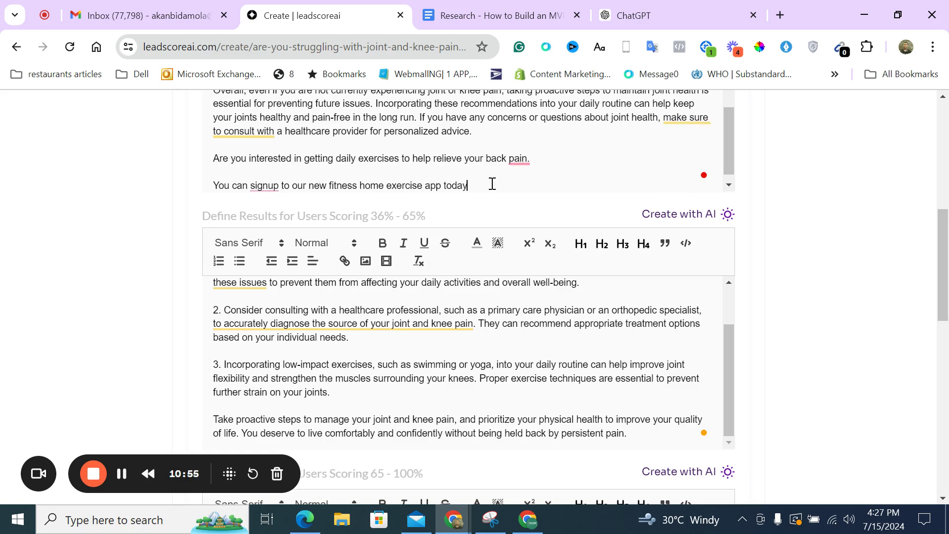
text(.)
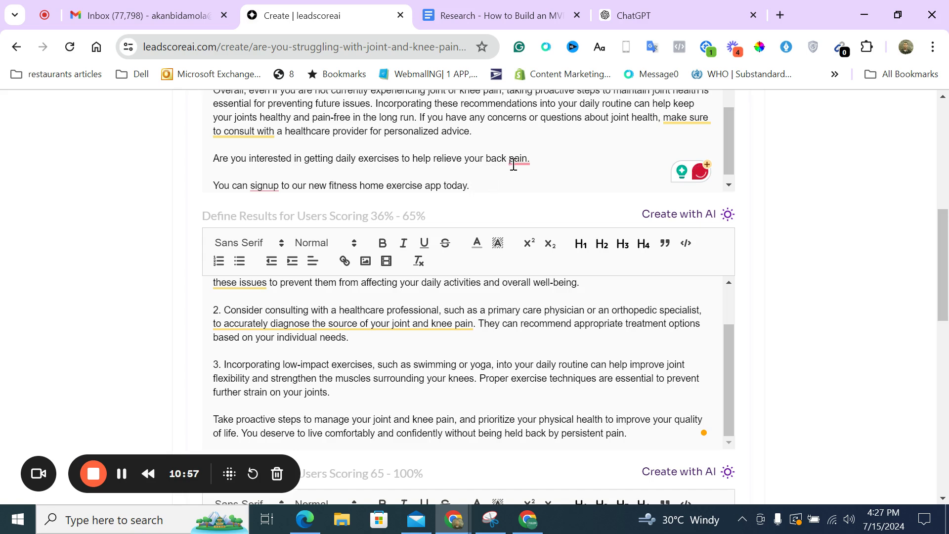
Accept Grammarly's question-mark fix and select the two closing lines for copying
click(519, 161)
click(515, 198)
drag(473, 187, 211, 148)
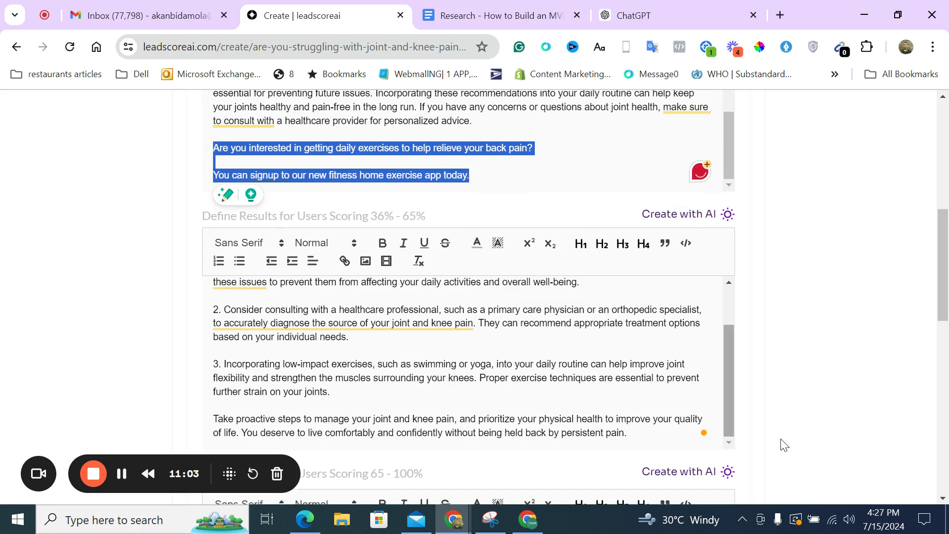
Paste the closing lines into the 36%–65% and 65–100% results, then switch to the Gmail inbox
click(675, 437)
key(Return)
key(ctrl+v)
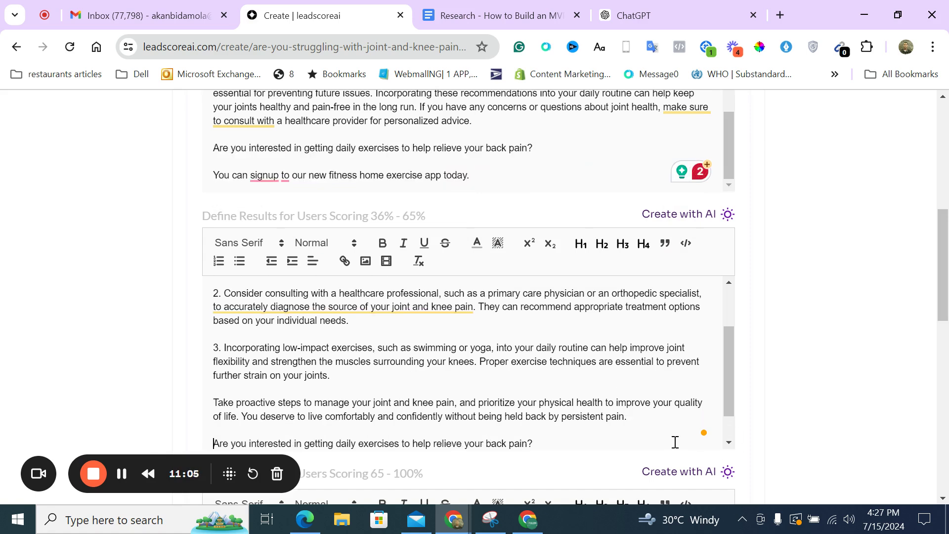
scroll(753, 319, down, 4)
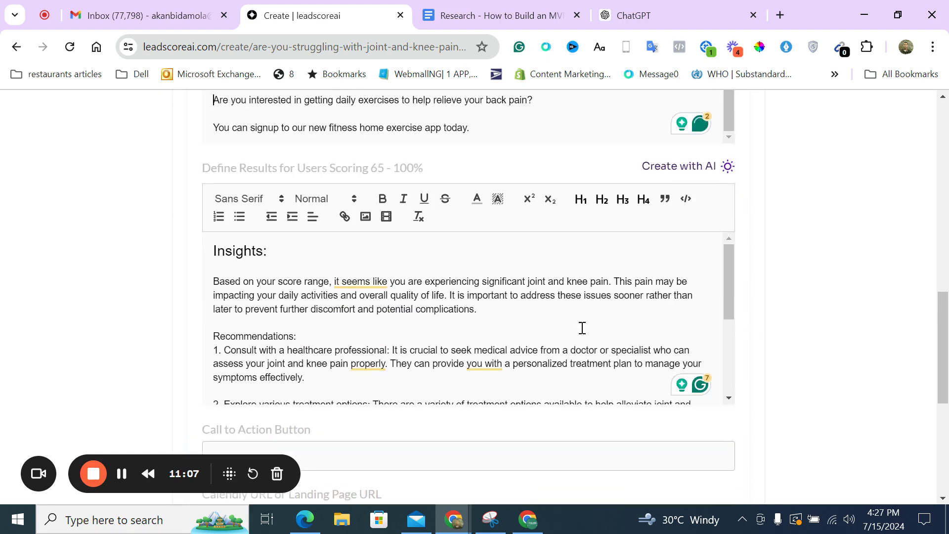
scroll(505, 336, down, 4)
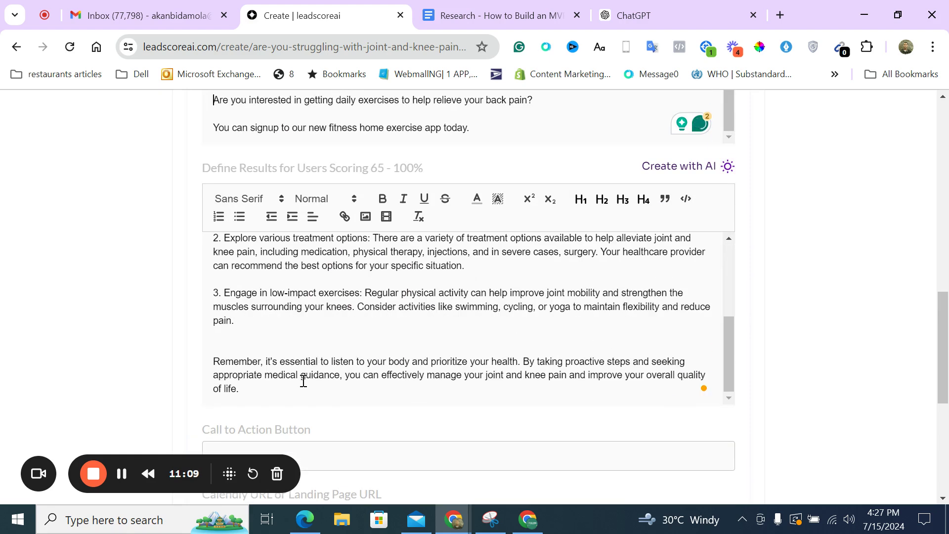
click(259, 388)
key(Return)
key(ctrl+v)
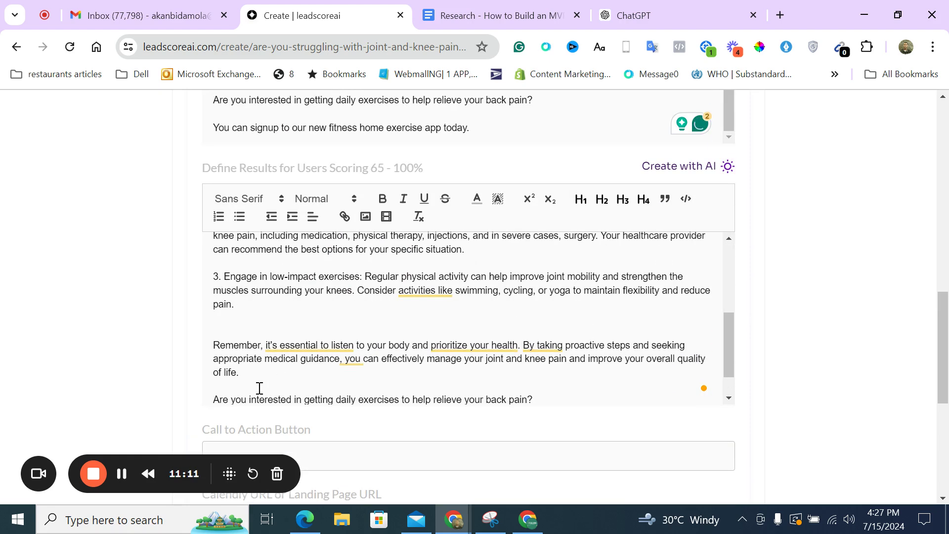
scroll(260, 388, down, 1)
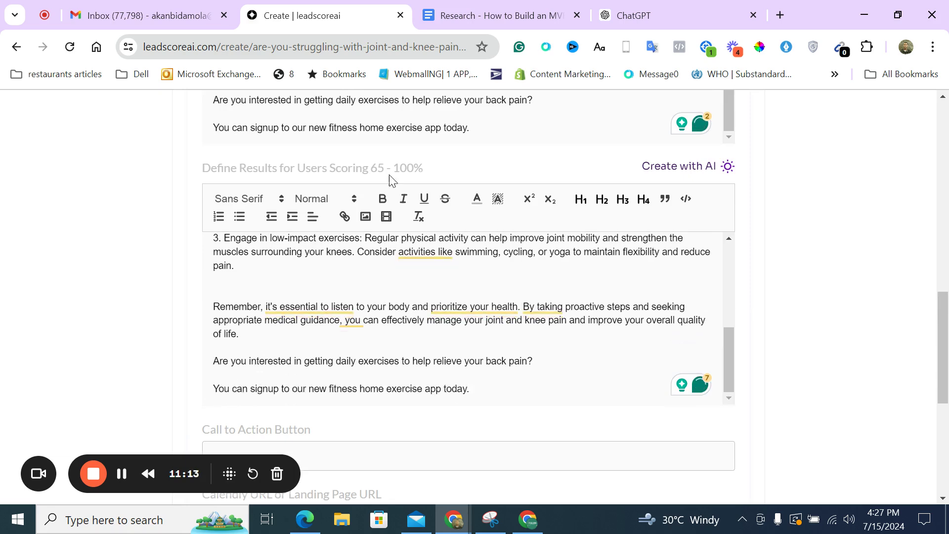
click(106, 14)
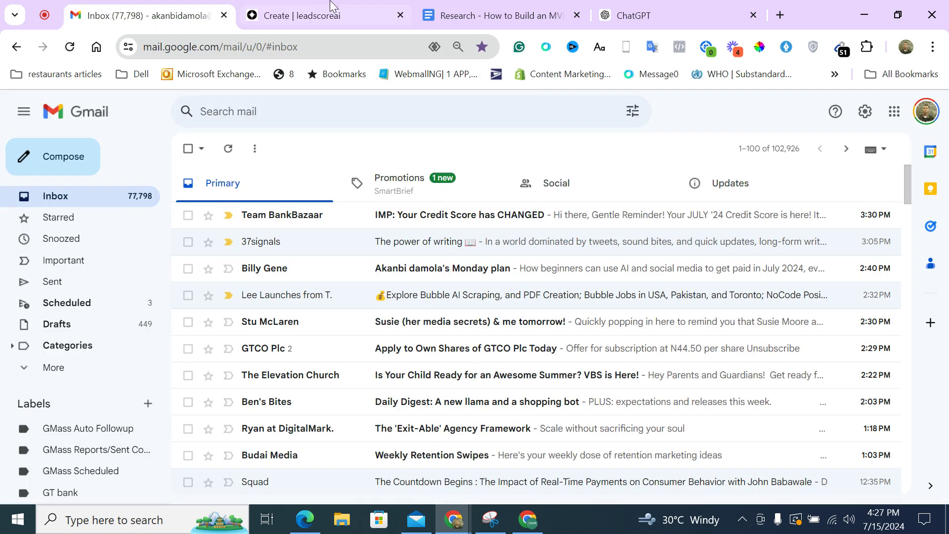
Return to the scorecard editor to set the Home Fitness joint app call-to-action and its Bubble sign-in link
click(301, 15)
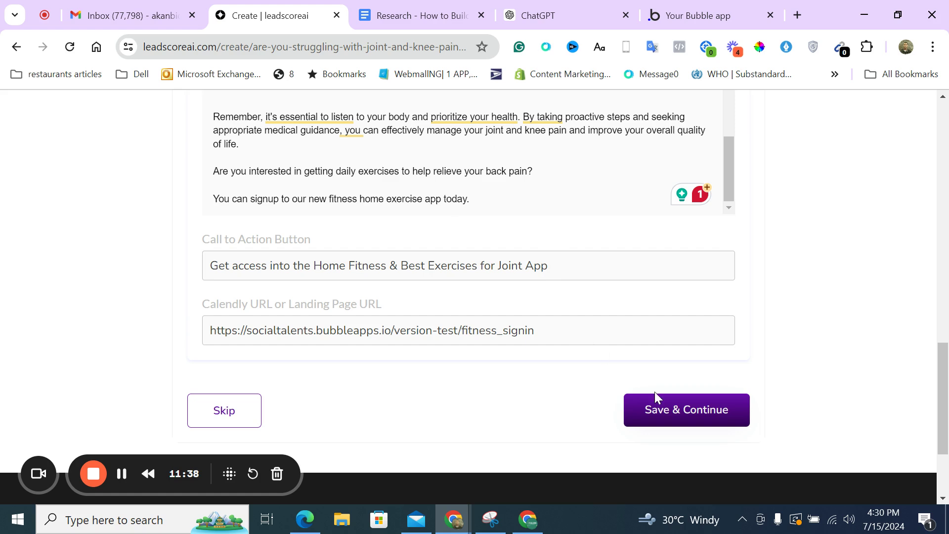
Save the results, enable the signup form before results and publish the scorecard
click(659, 404)
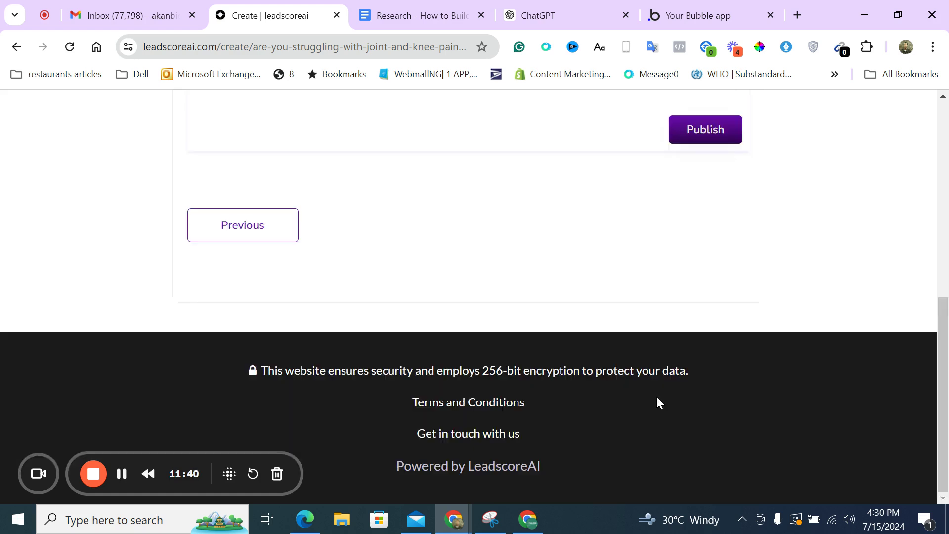
scroll(549, 254, up, 5)
scroll(550, 255, up, 2)
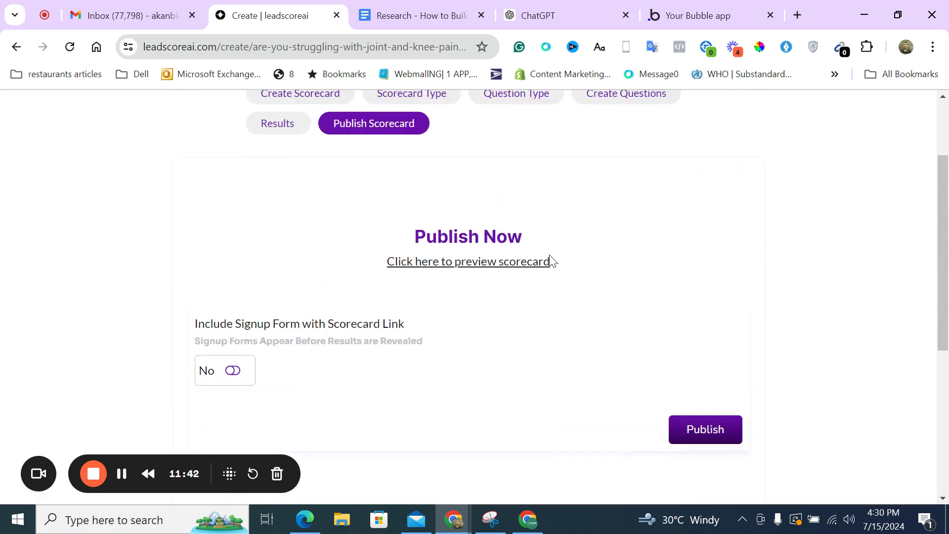
click(232, 371)
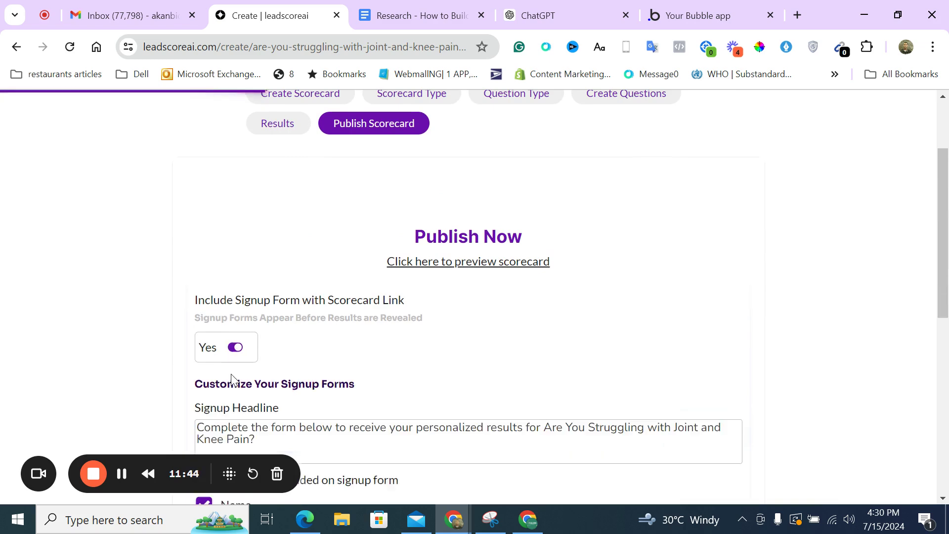
scroll(232, 376, down, 5)
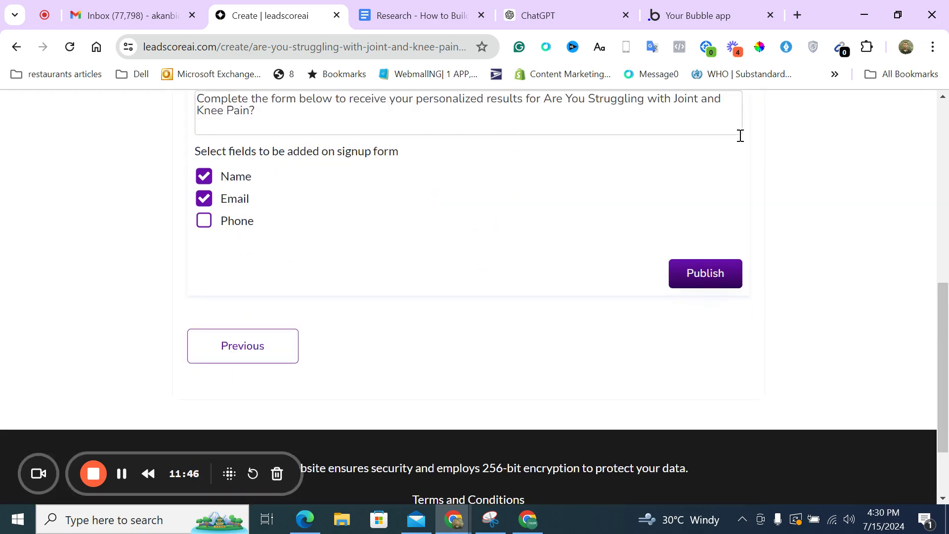
click(713, 265)
scroll(716, 266, up, 3)
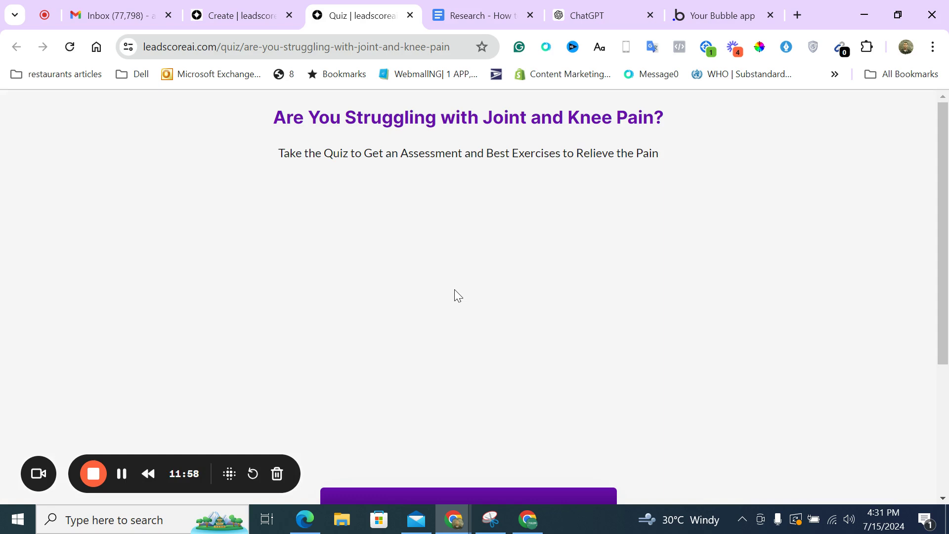
scroll(455, 290, down, 3)
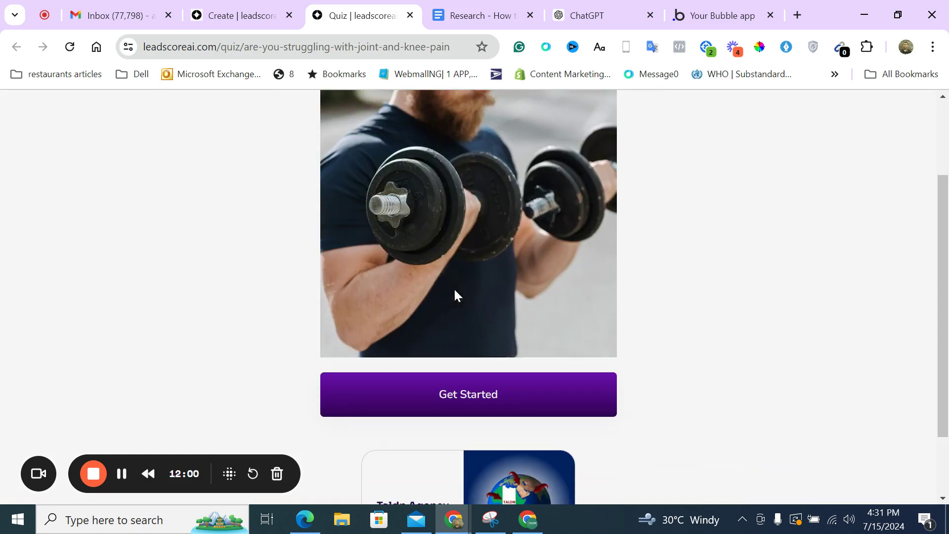
scroll(484, 240, up, 3)
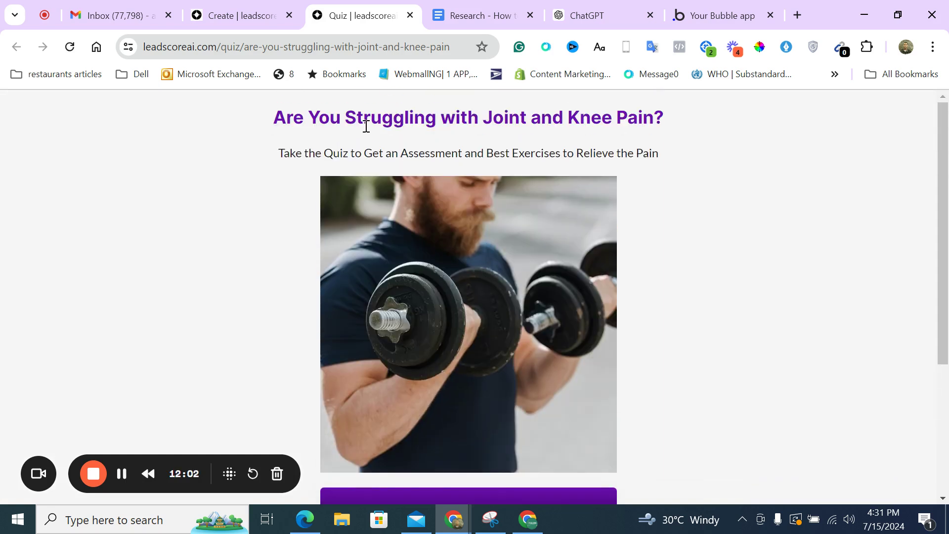
scroll(501, 195, down, 2)
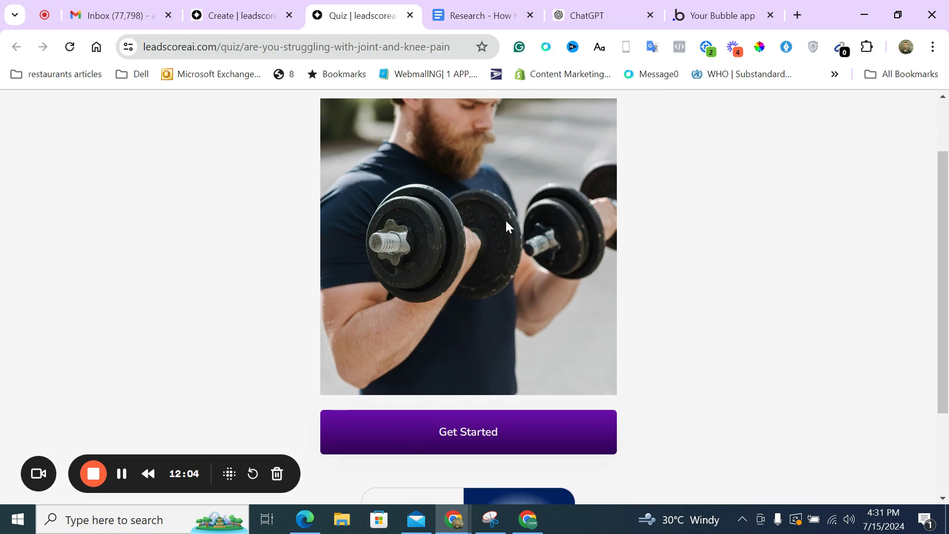
scroll(505, 218, up, 2)
scroll(506, 220, down, 3)
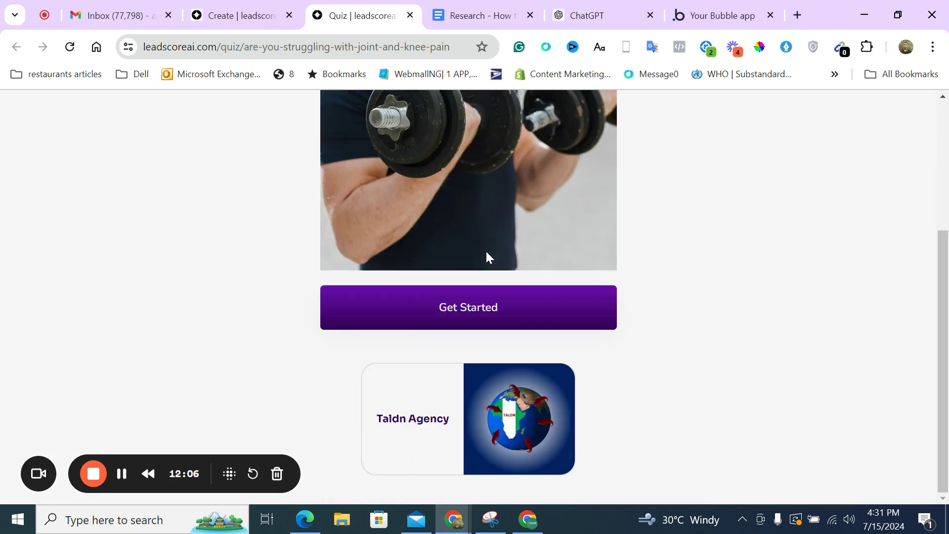
Start the quiz as a test lead and answer Sometimes, 3 - Moderate and Not at all to the first questions
click(475, 300)
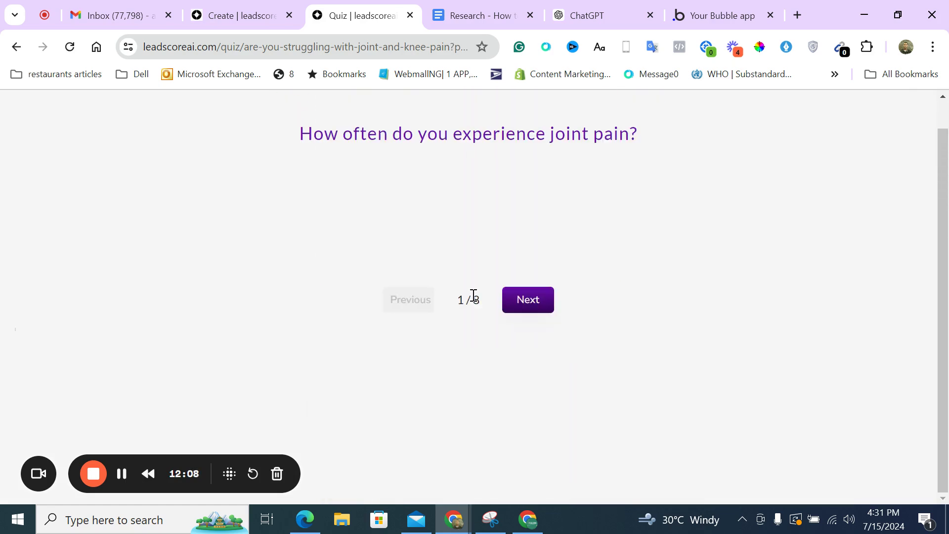
click(474, 299)
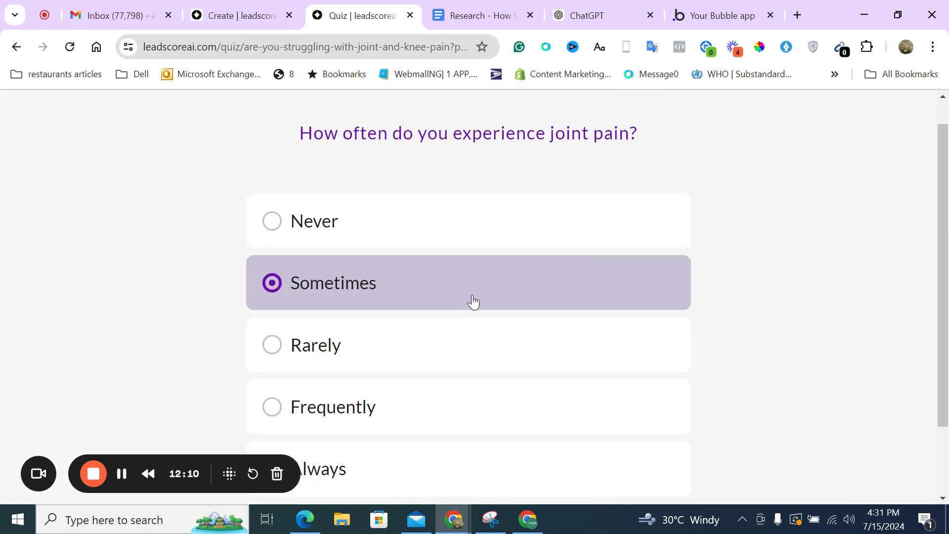
scroll(474, 300, down, 2)
click(418, 261)
click(370, 215)
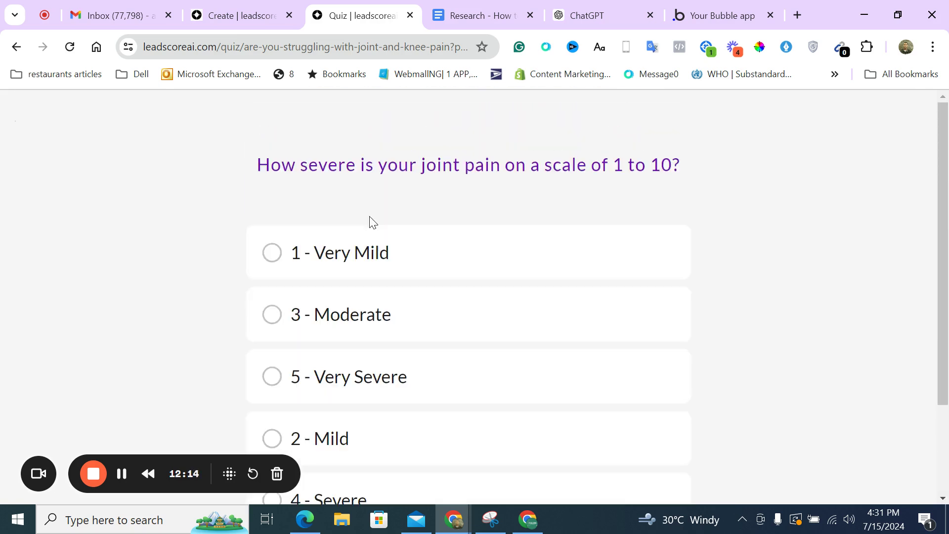
click(390, 314)
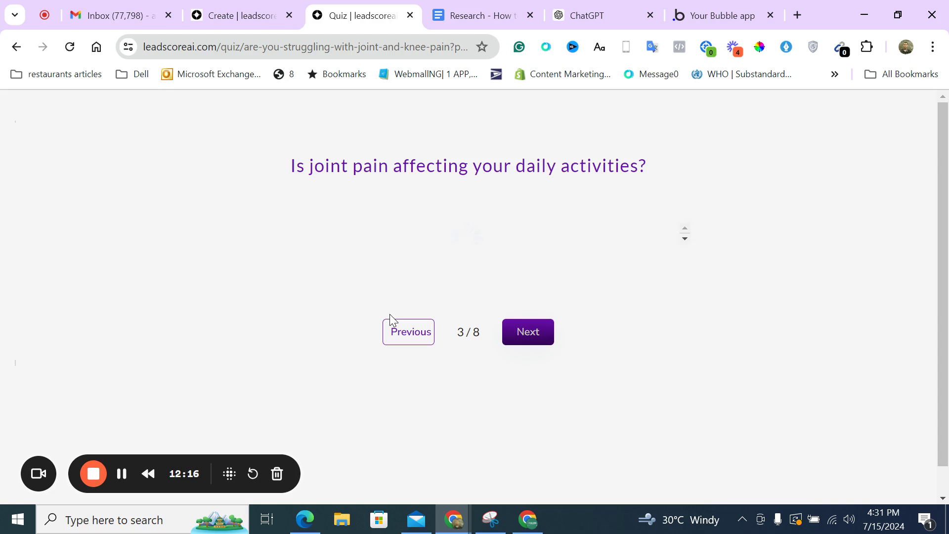
click(427, 260)
click(450, 378)
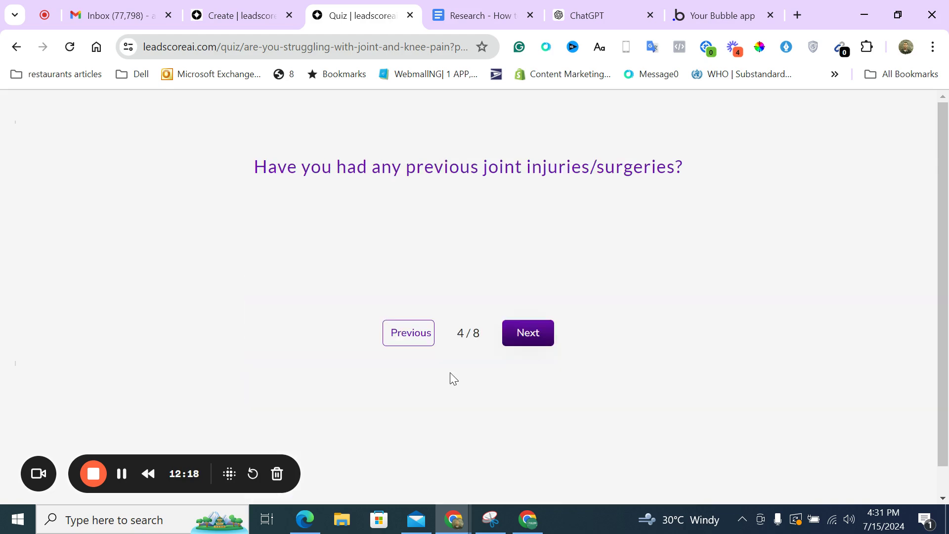
click(482, 312)
Answer Fractures, Parents, Weeks to months, Never and Severe redness and warmth, reaching the results form
click(490, 383)
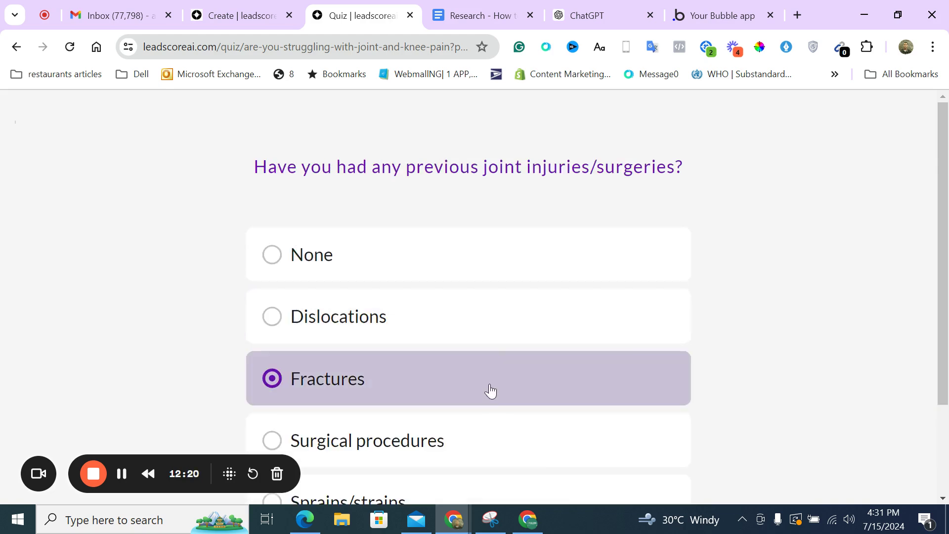
click(455, 315)
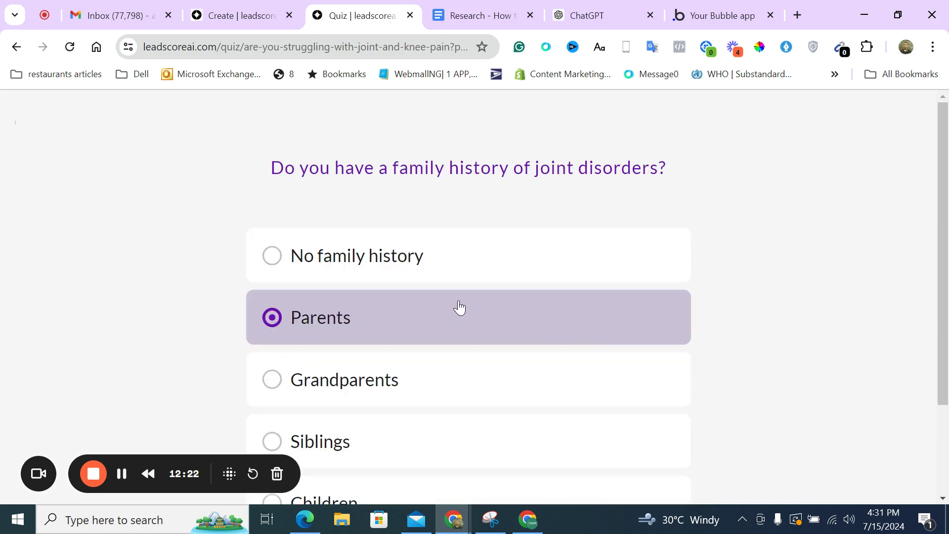
click(461, 403)
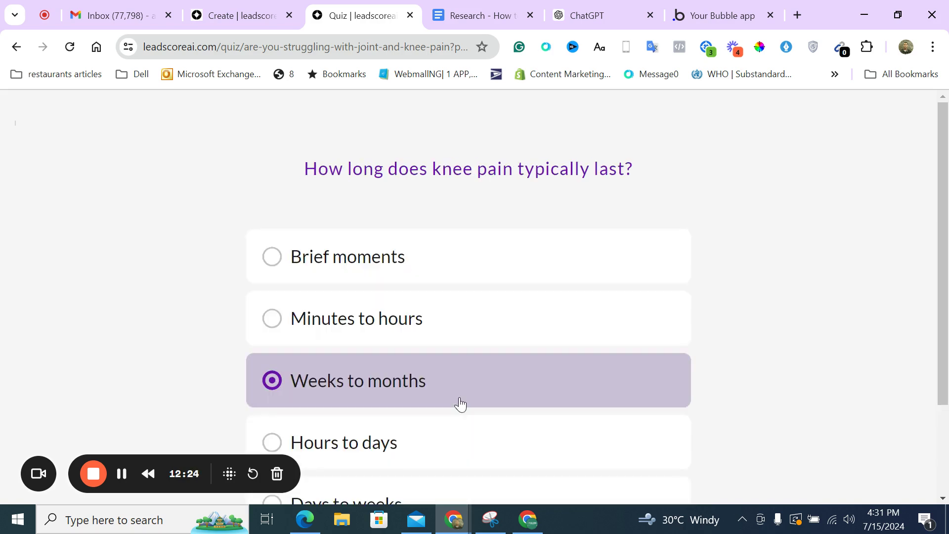
click(478, 297)
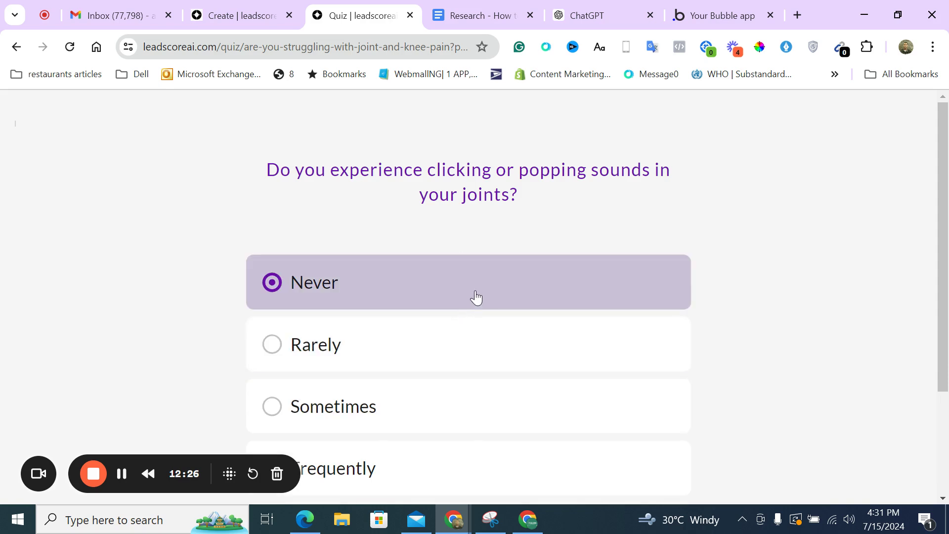
click(483, 405)
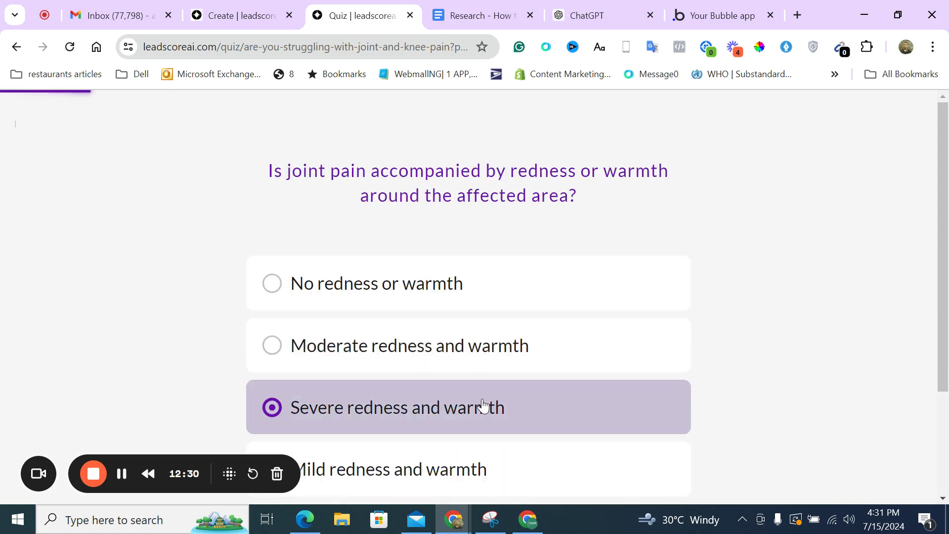
click(360, 298)
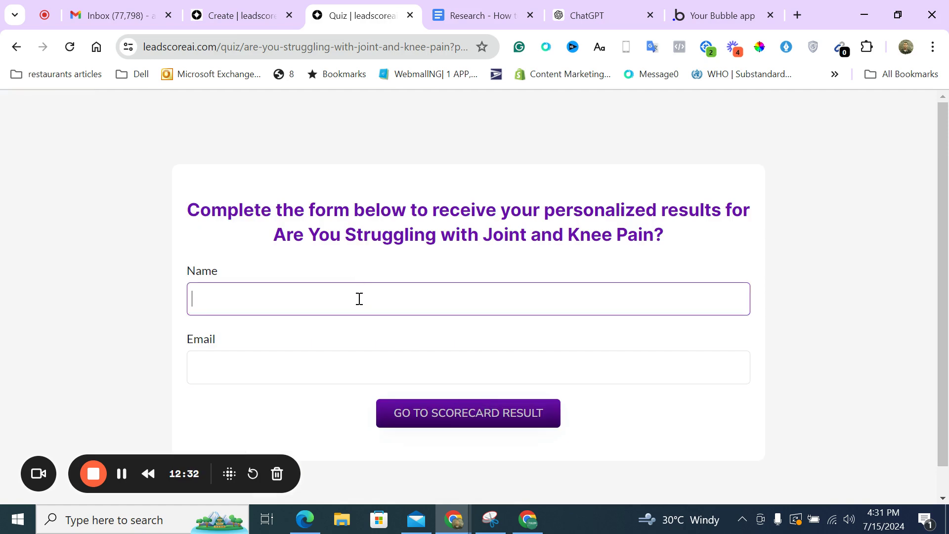
text(Fre)
text(ddy)
Submit the results form with a test name and email to see the 44% scorecard report
key(Tab)
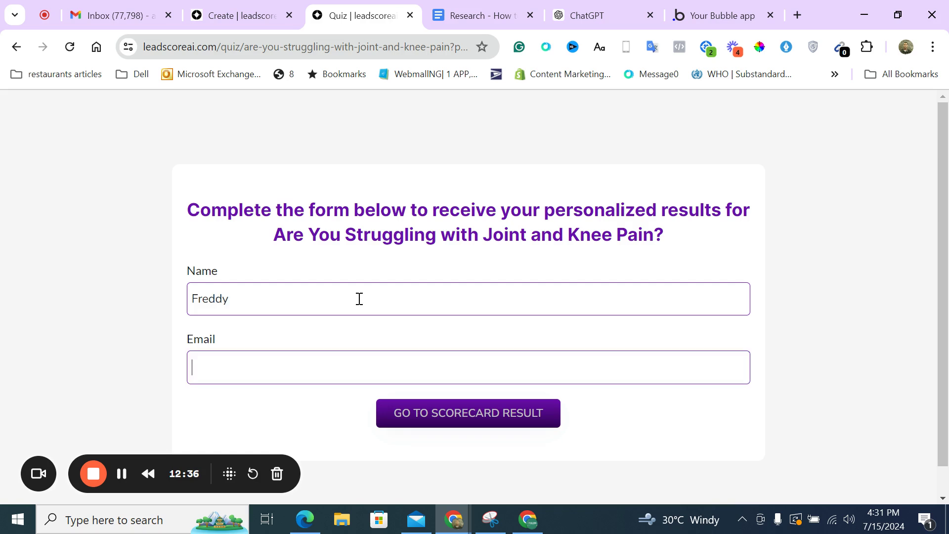
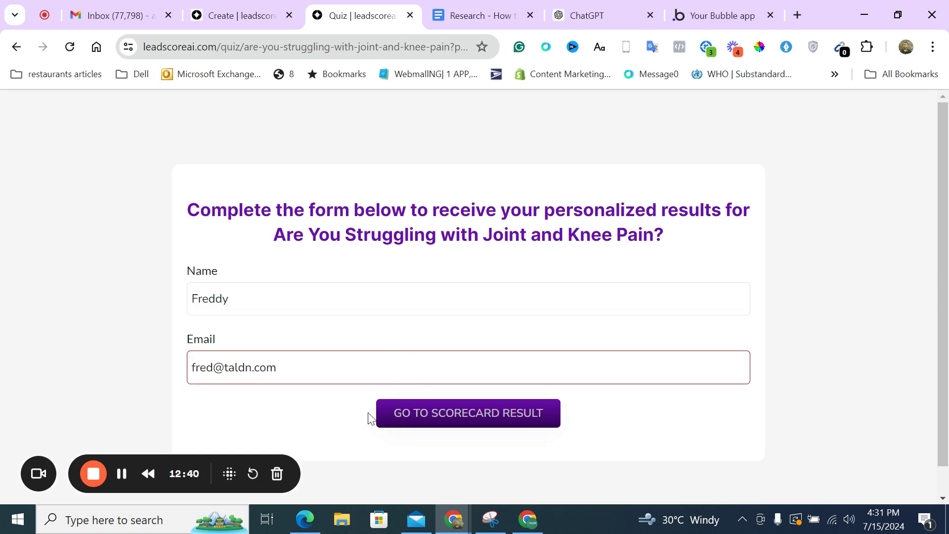
click(401, 413)
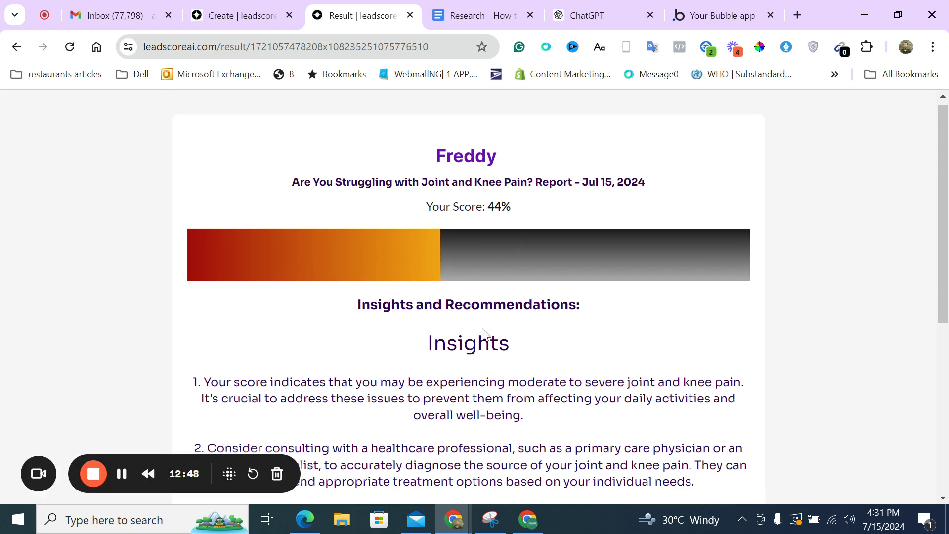
scroll(482, 329, down, 1)
scroll(483, 331, down, 3)
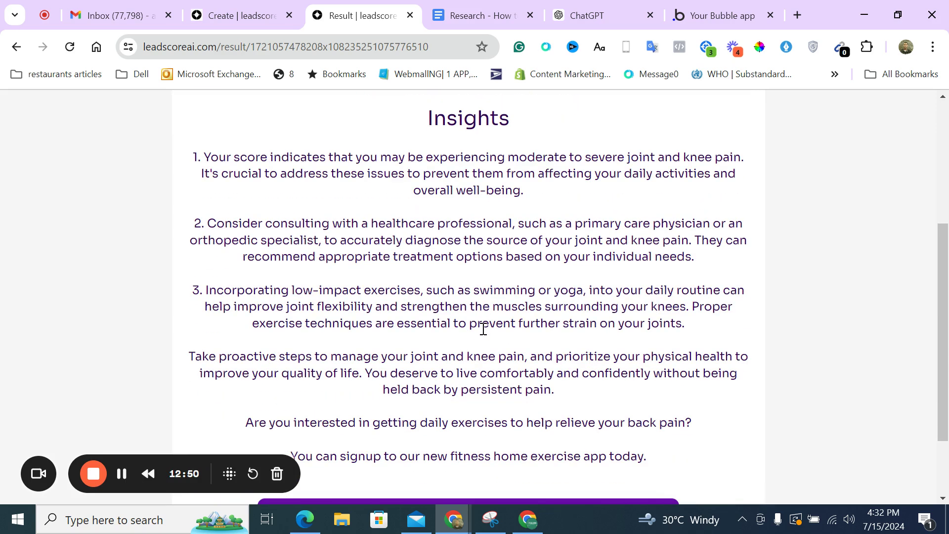
scroll(482, 330, down, 2)
scroll(483, 331, down, 1)
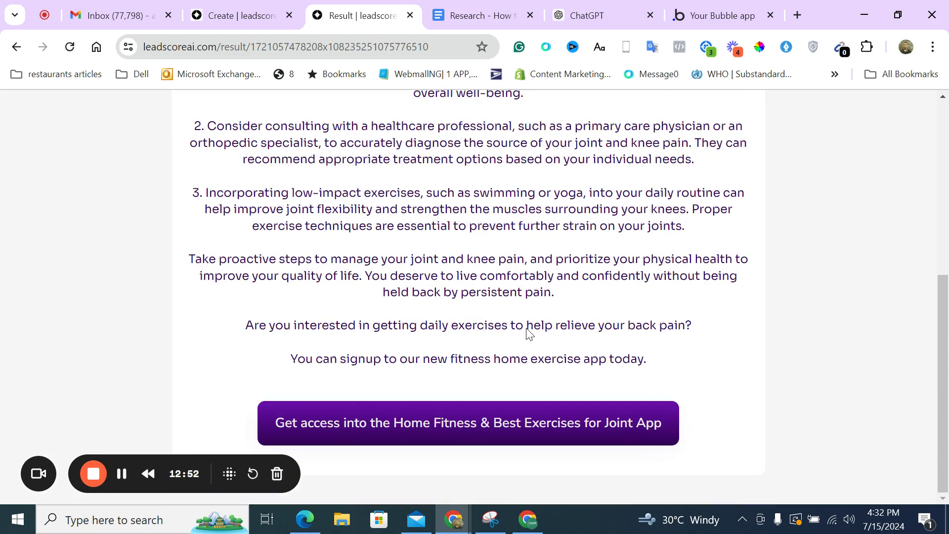
scroll(535, 320, up, 3)
scroll(534, 320, up, 2)
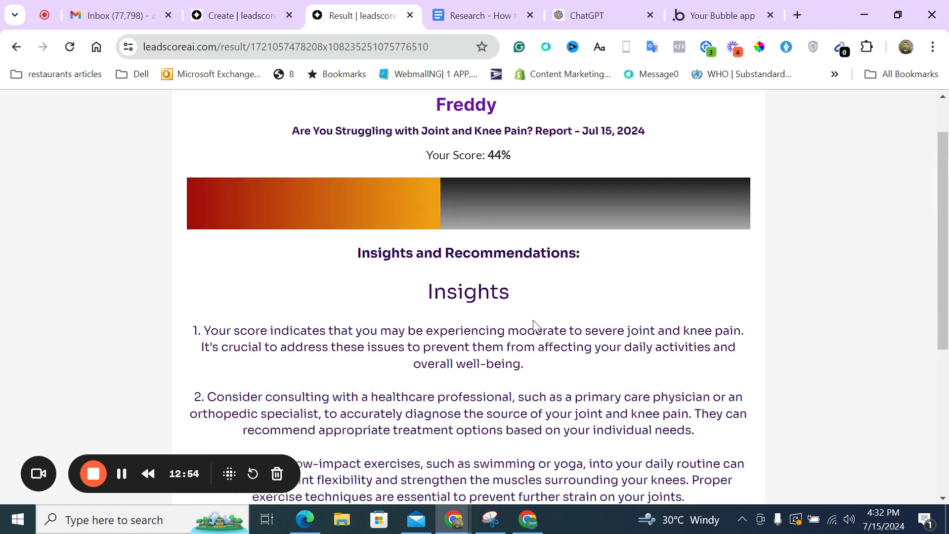
scroll(537, 371, down, 3)
scroll(537, 371, down, 2)
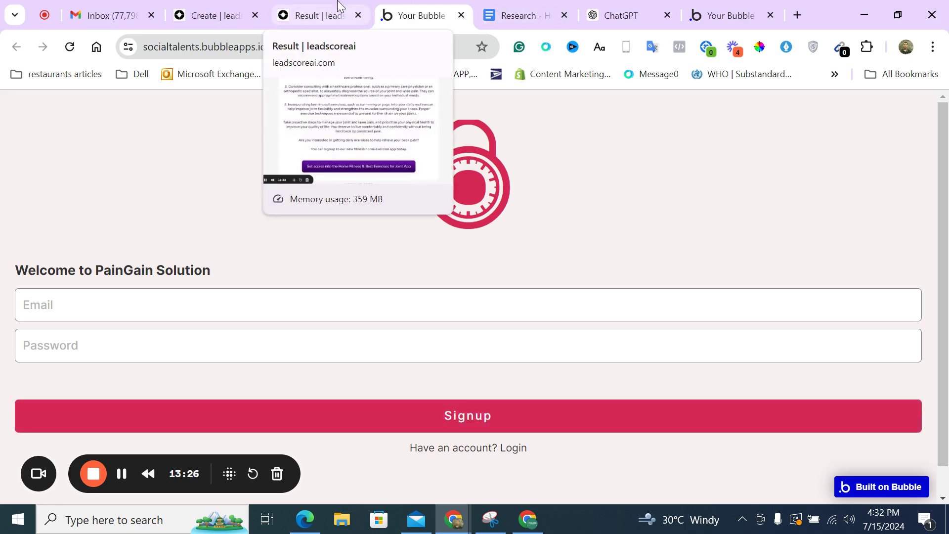
Go back through the publishing page and open the Report dashboard
click(319, 16)
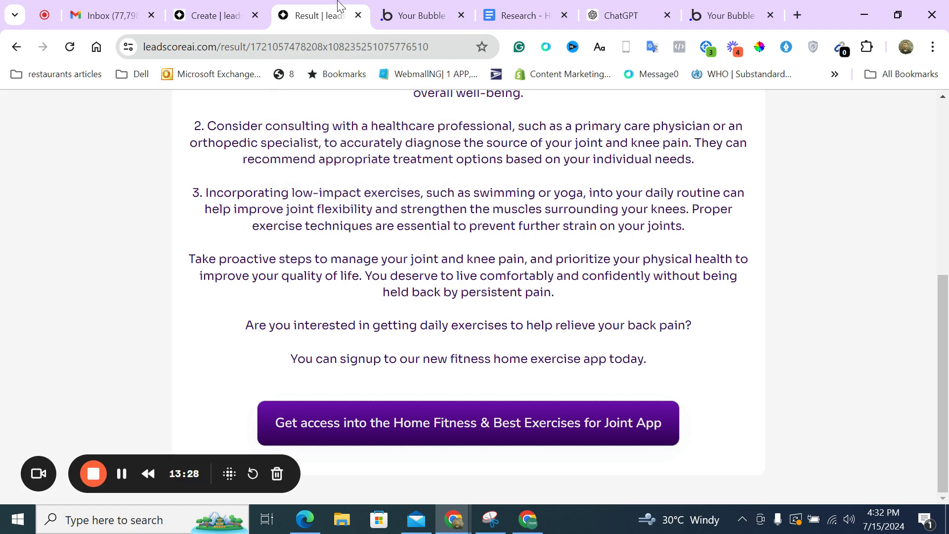
click(215, 15)
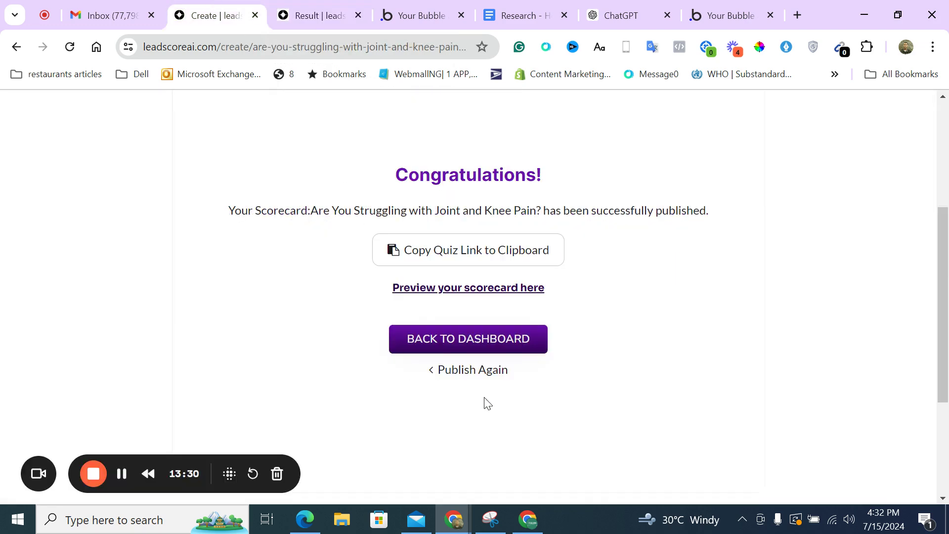
click(456, 369)
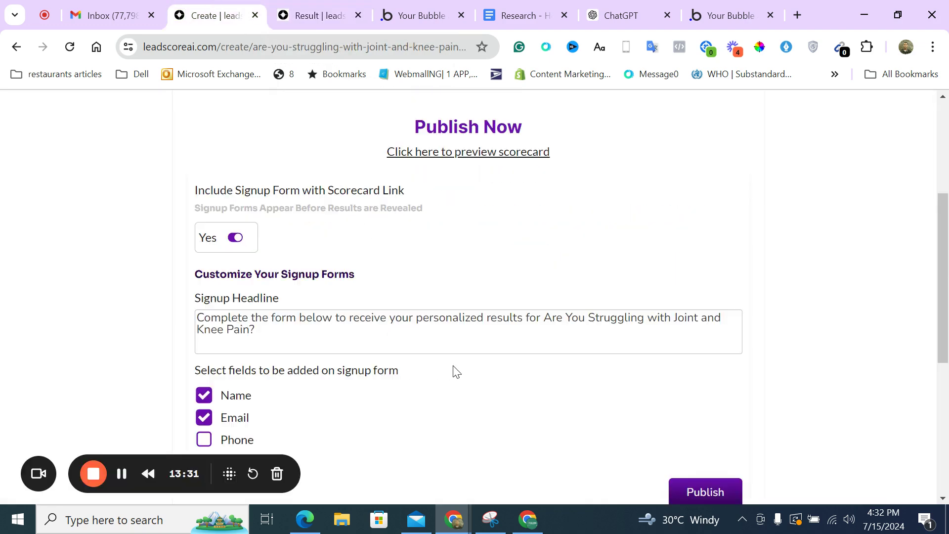
scroll(323, 127, up, 3)
click(326, 132)
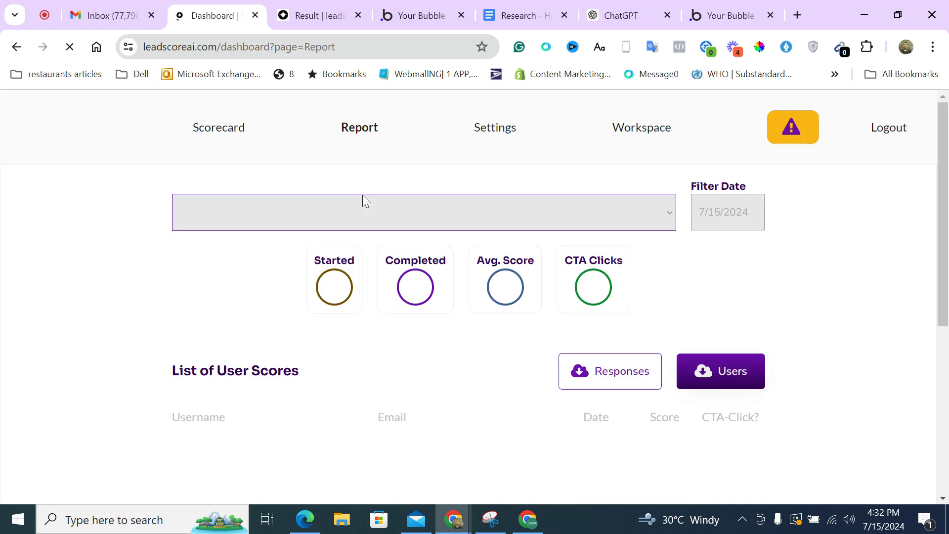
Select the Are You Struggling with Joint and Knee Pain? scorecard in the report
click(374, 211)
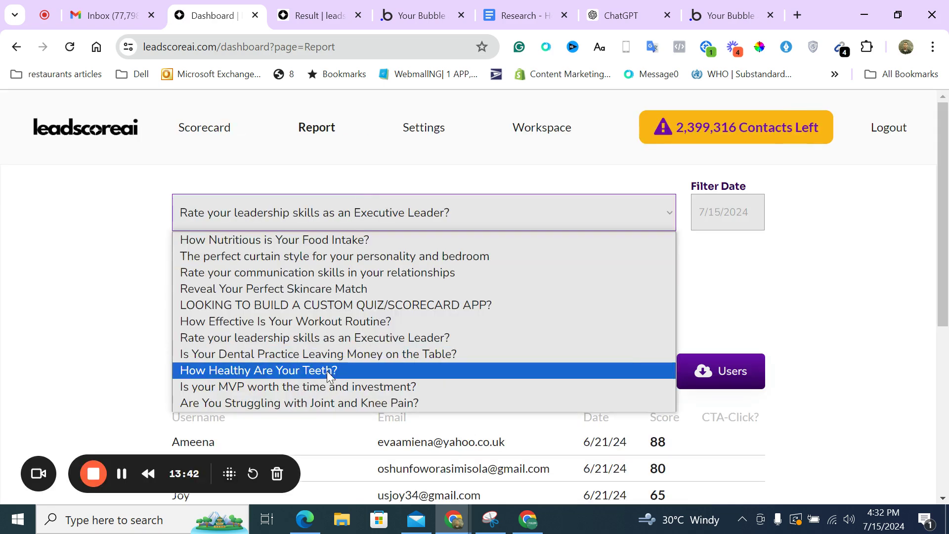
click(323, 403)
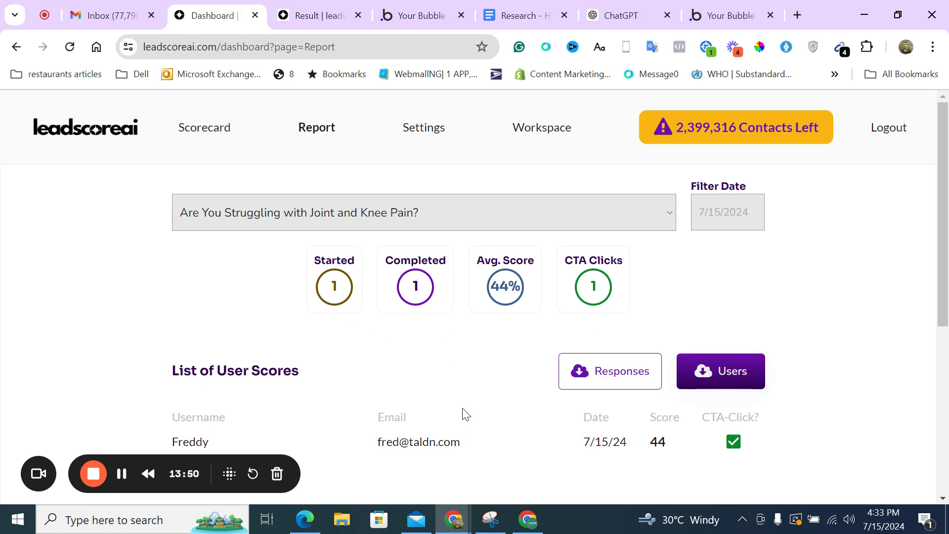
scroll(466, 414, down, 1)
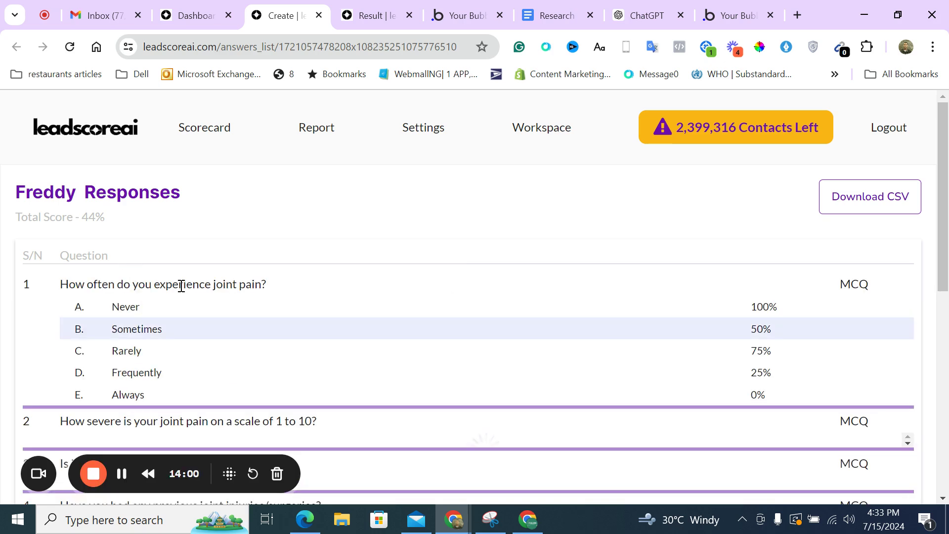
scroll(183, 283, down, 1)
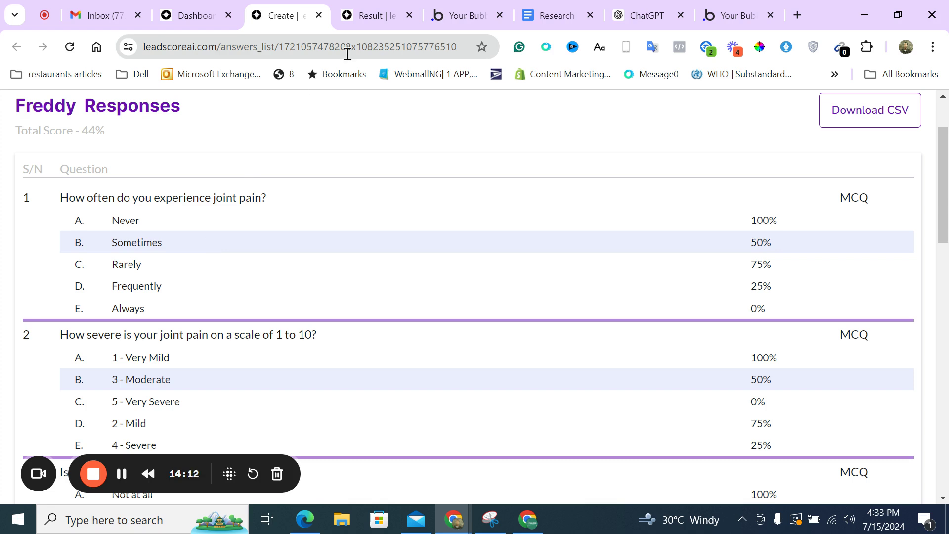
After reviewing Freddy's responses, switch to the Research document in Google Docs
click(554, 15)
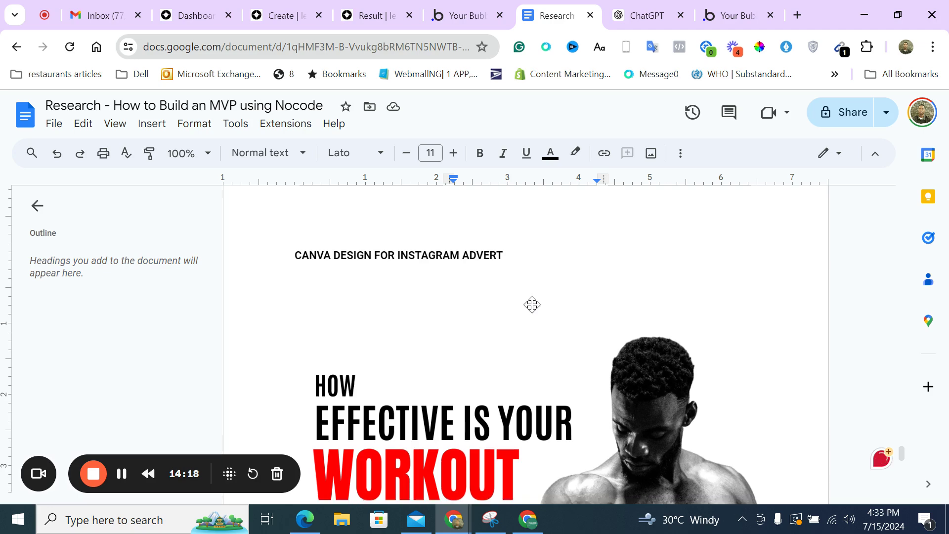
scroll(533, 304, down, 5)
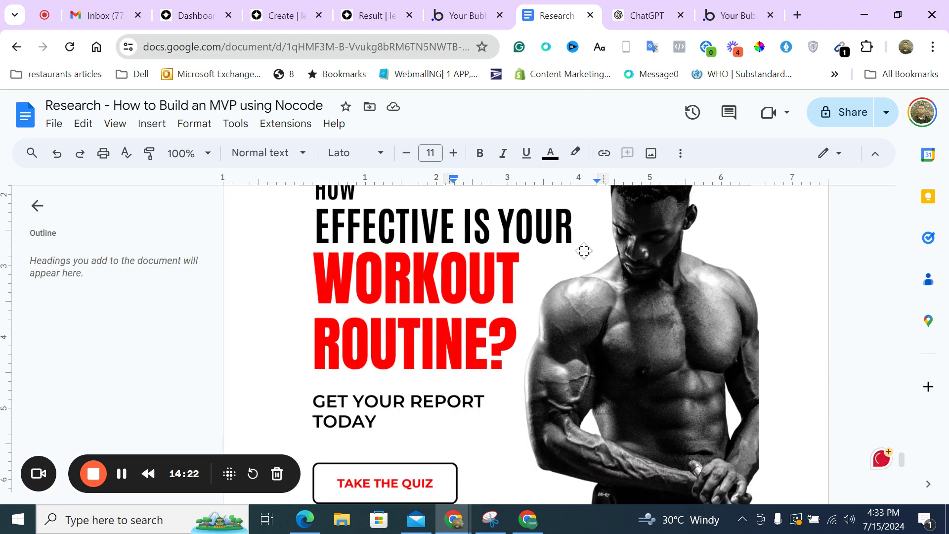
scroll(585, 251, down, 3)
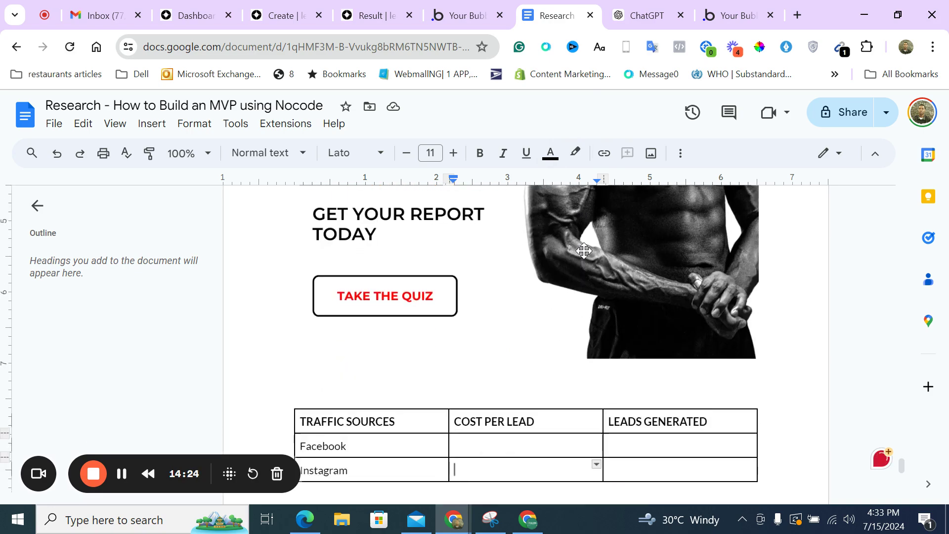
scroll(585, 251, down, 2)
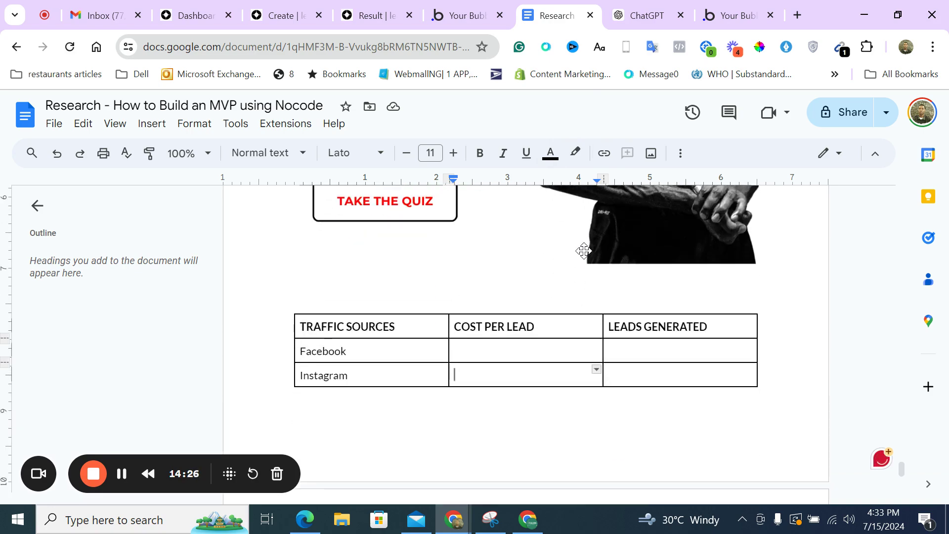